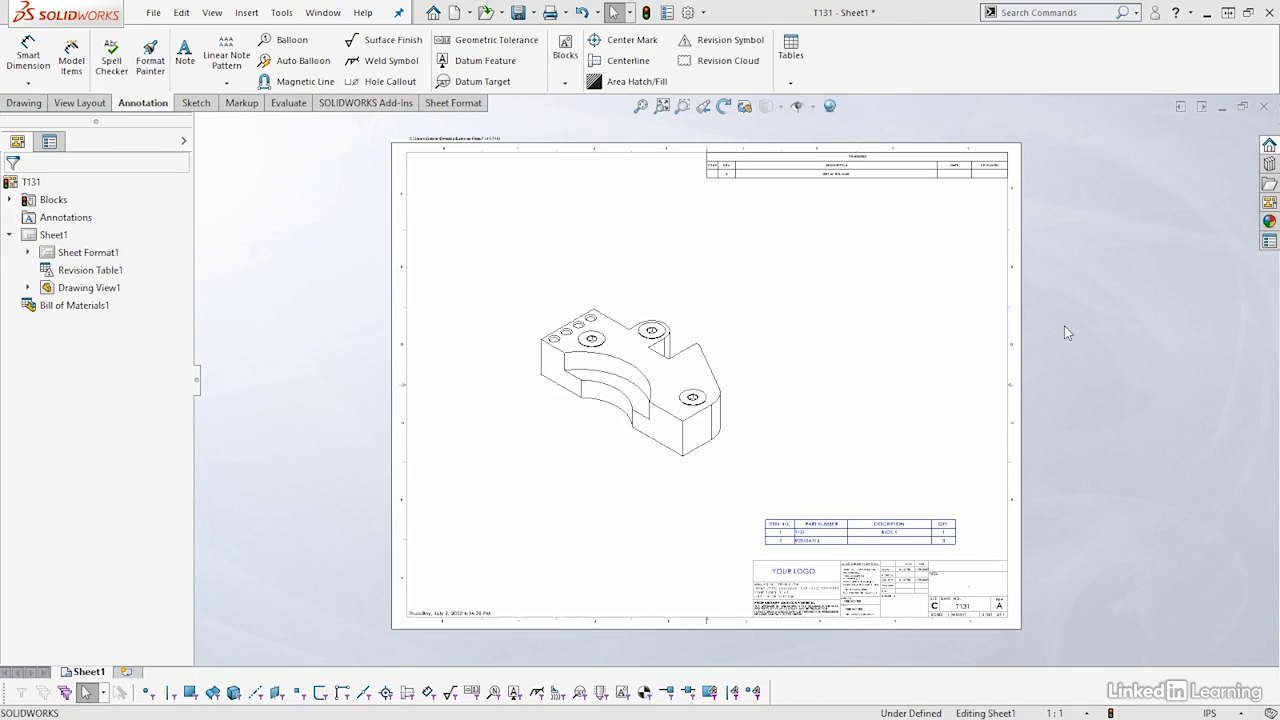
Step: Place circular item-number balloons on the block's top face and on the rear flat-head screw
{"action": "left_click", "coordinate": [290, 40]}
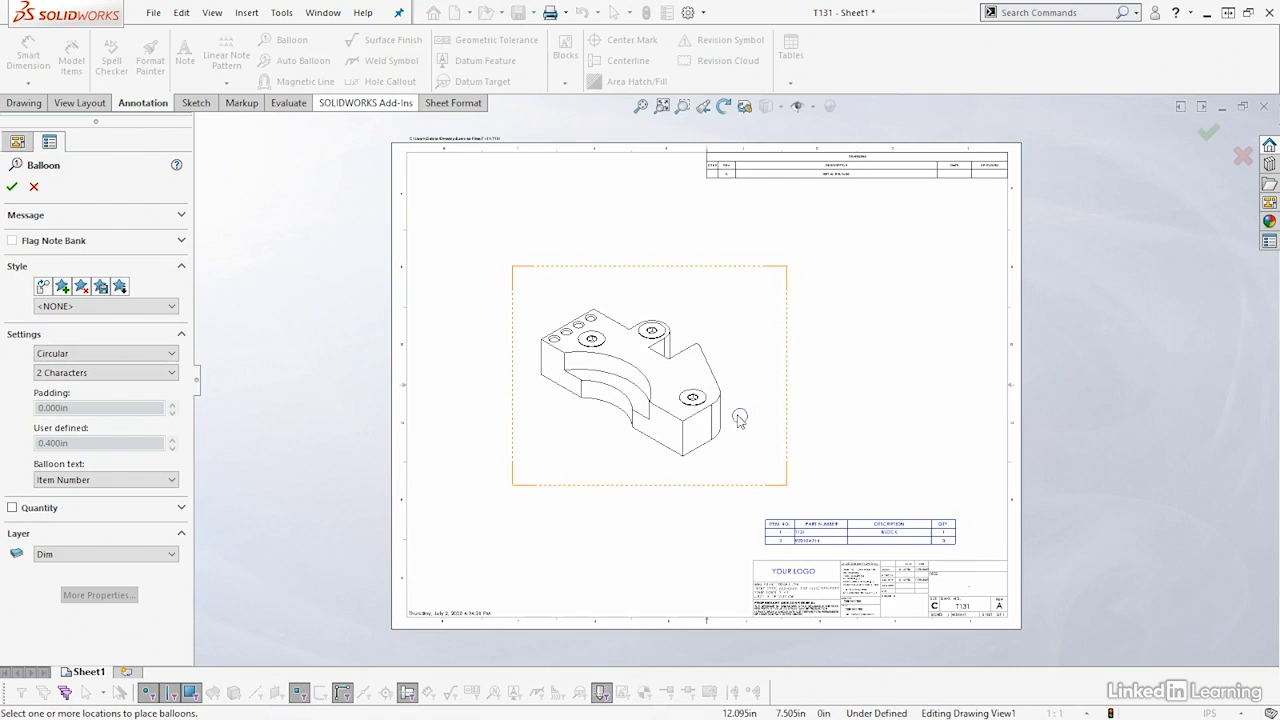
{"action": "scroll", "coordinate": [730, 407], "scroll_direction": "down", "scroll_amount": 5}
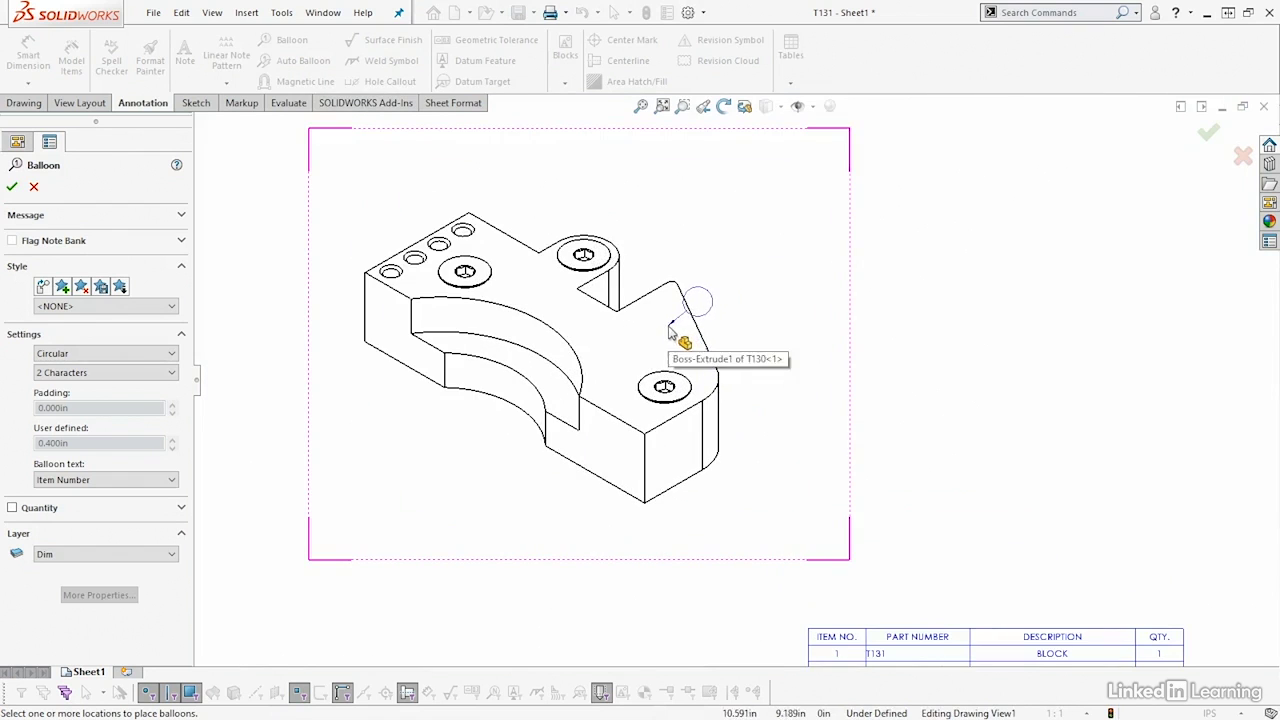
{"action": "left_click", "coordinate": [668, 325]}
{"action": "left_click", "coordinate": [758, 279]}
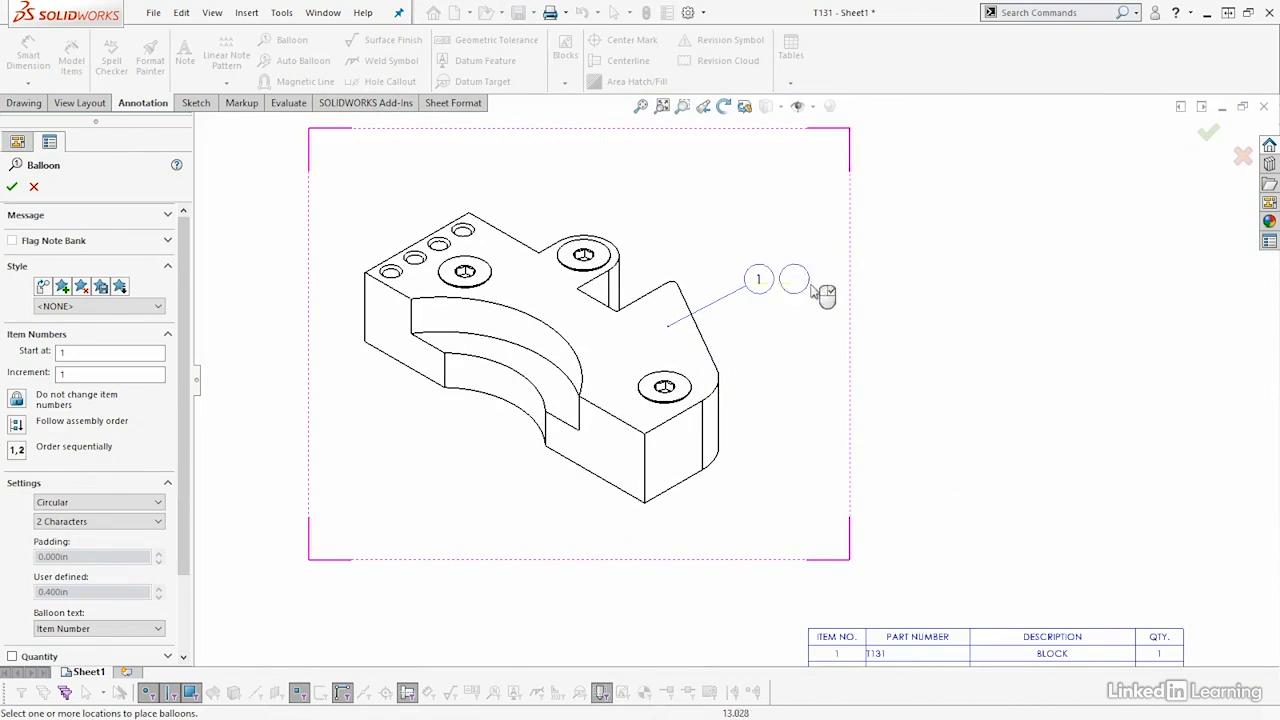
{"action": "left_click", "coordinate": [606, 244]}
{"action": "left_click", "coordinate": [655, 201]}
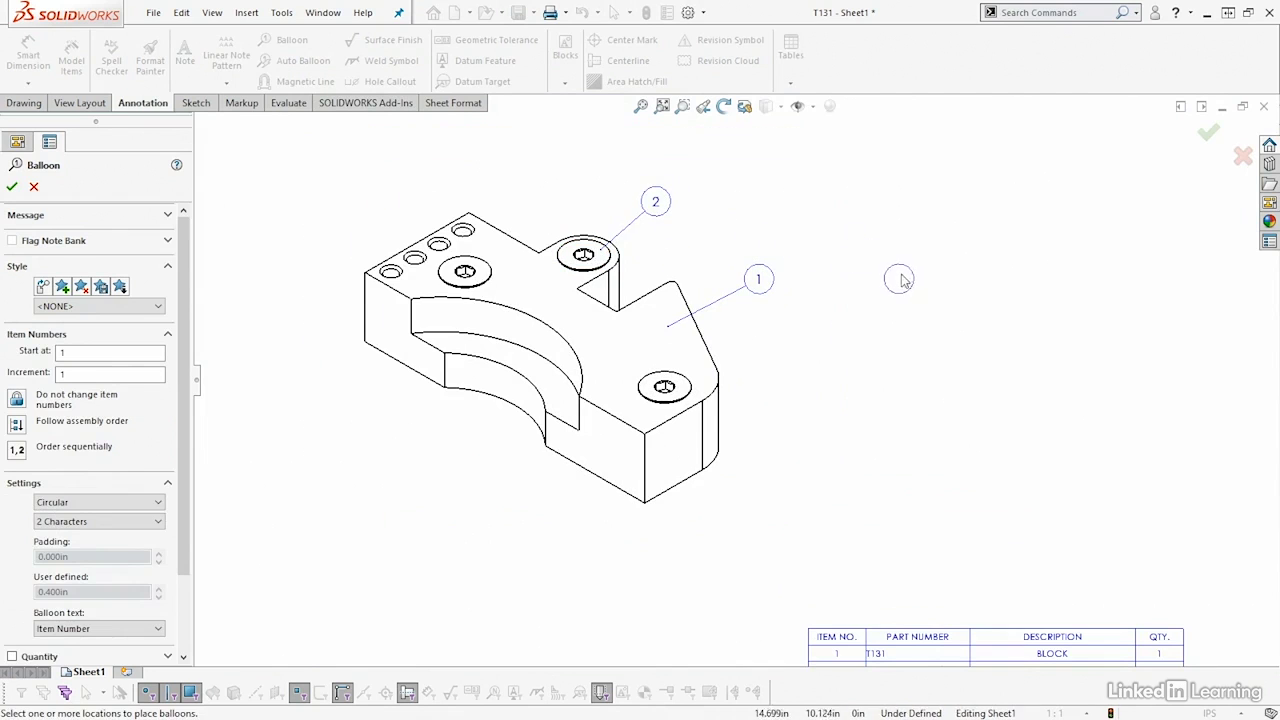
{"action": "key", "text": "Escape"}
{"action": "scroll", "coordinate": [851, 527], "scroll_direction": "down", "scroll_amount": 2}
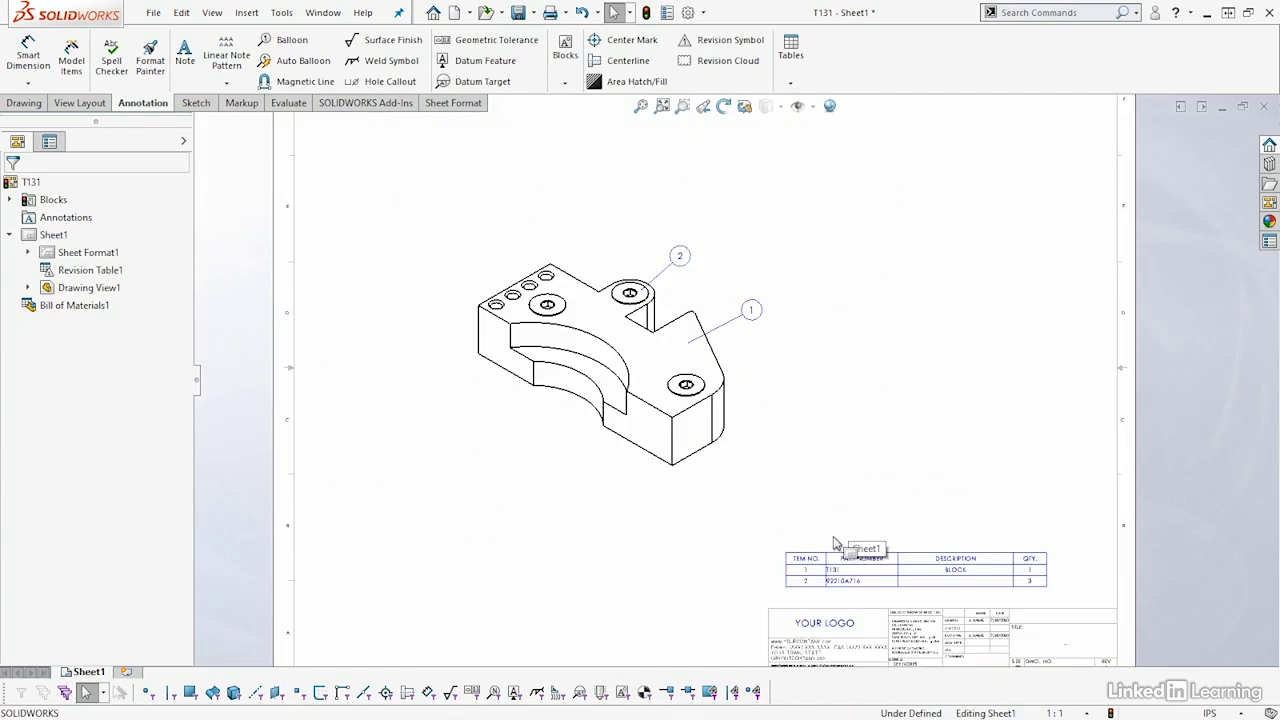
{"action": "scroll", "coordinate": [734, 326], "scroll_direction": "down", "scroll_amount": 2}
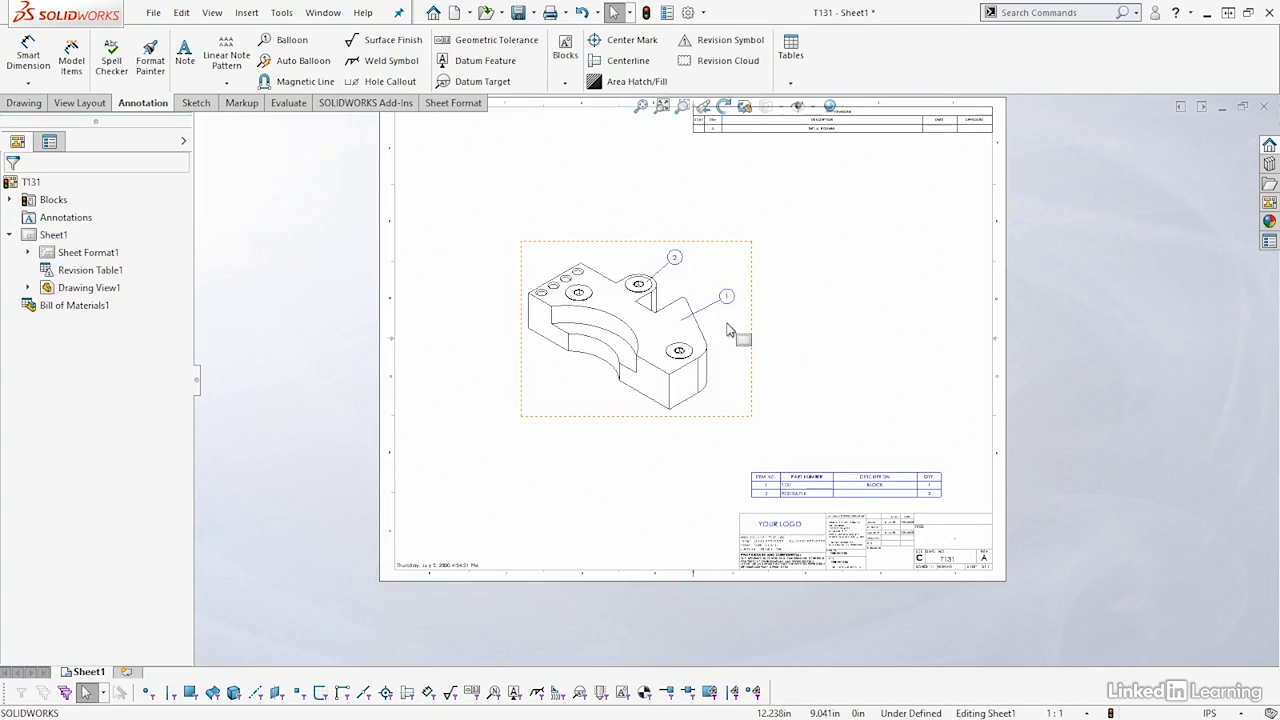
Step: Try showing the quantity beside the rear screw's balloon and turn the quantity display off again
{"action": "scroll", "coordinate": [700, 350], "scroll_direction": "up", "scroll_amount": 4}
{"action": "left_click", "coordinate": [841, 348]}
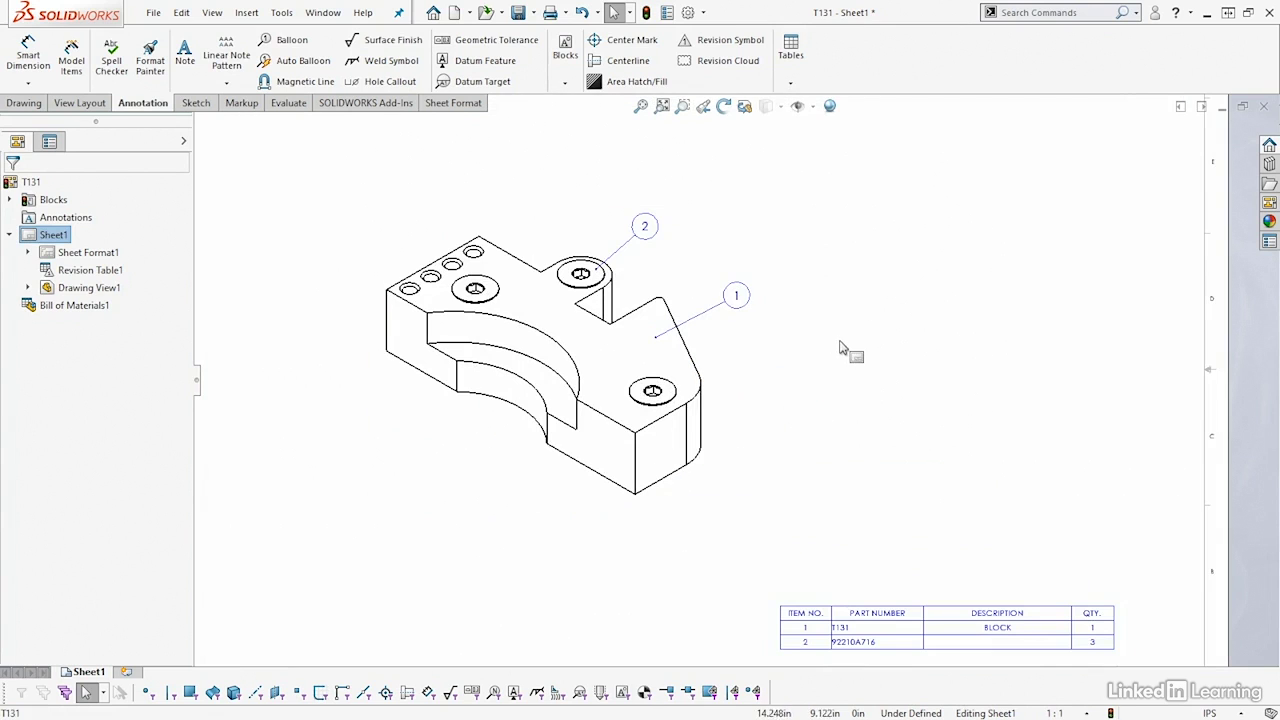
{"action": "left_click", "coordinate": [646, 228]}
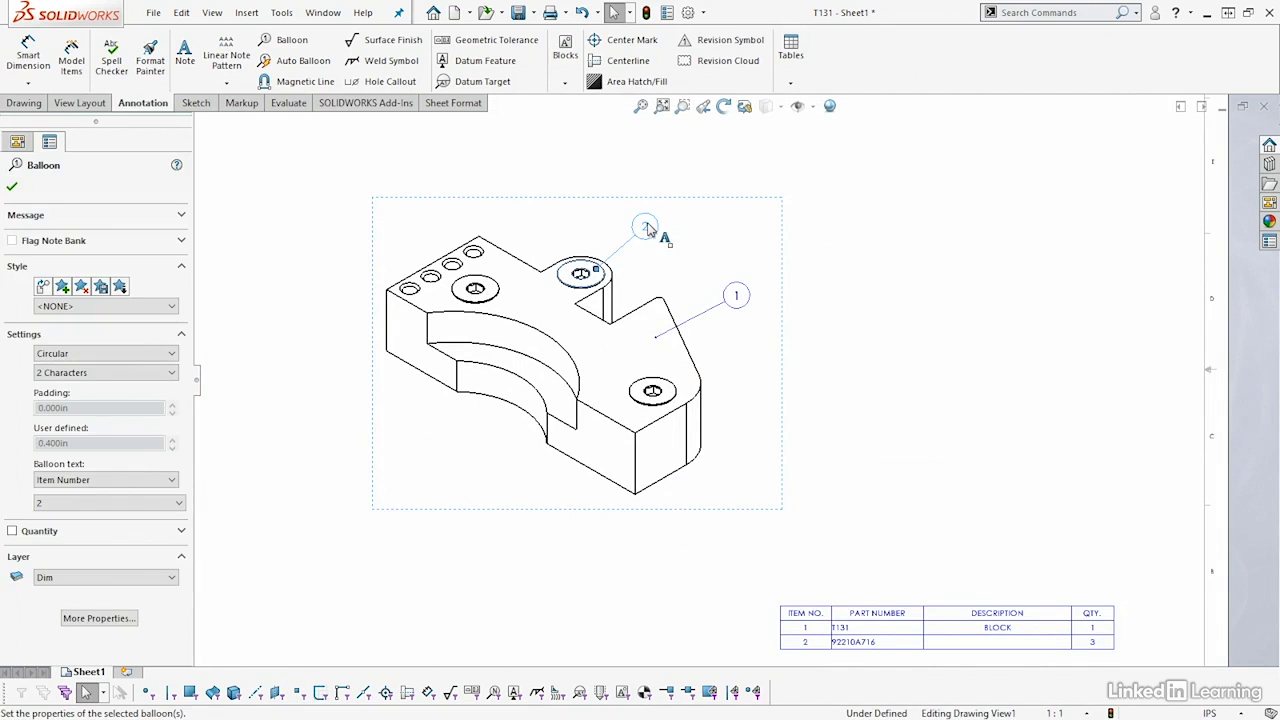
{"action": "left_click", "coordinate": [12, 531]}
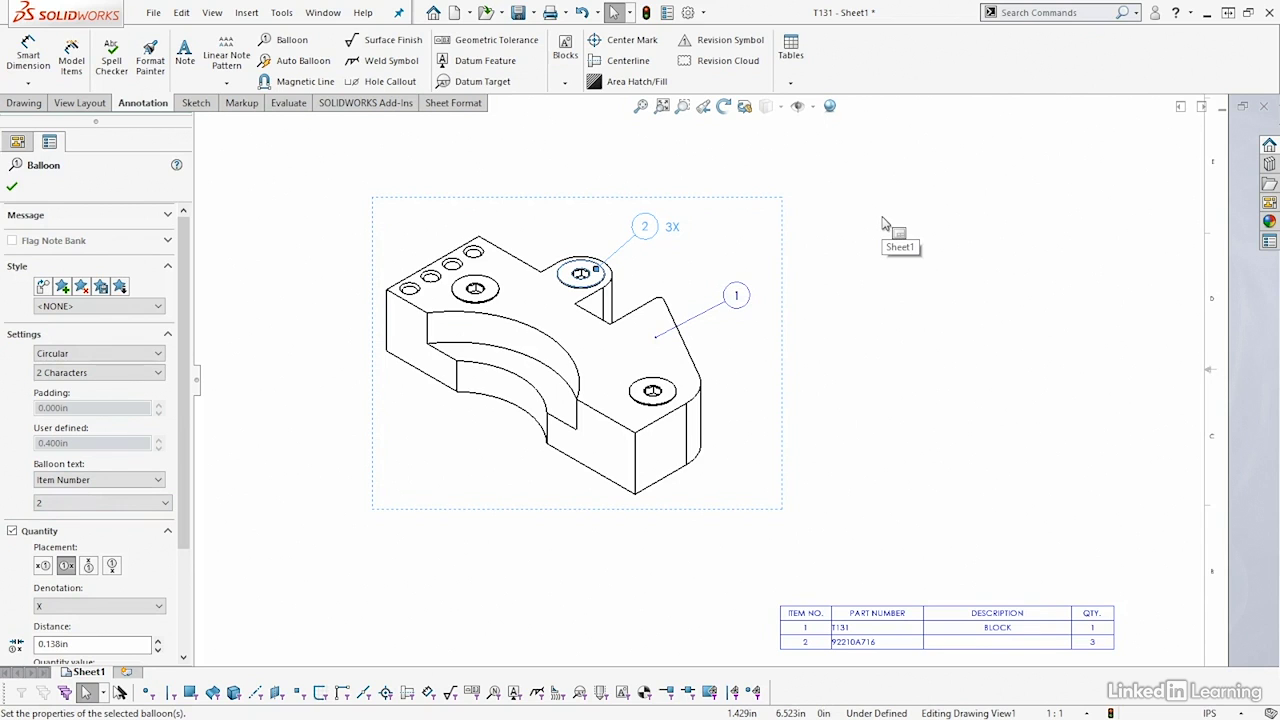
{"action": "left_click", "coordinate": [12, 531]}
{"action": "left_click", "coordinate": [866, 313]}
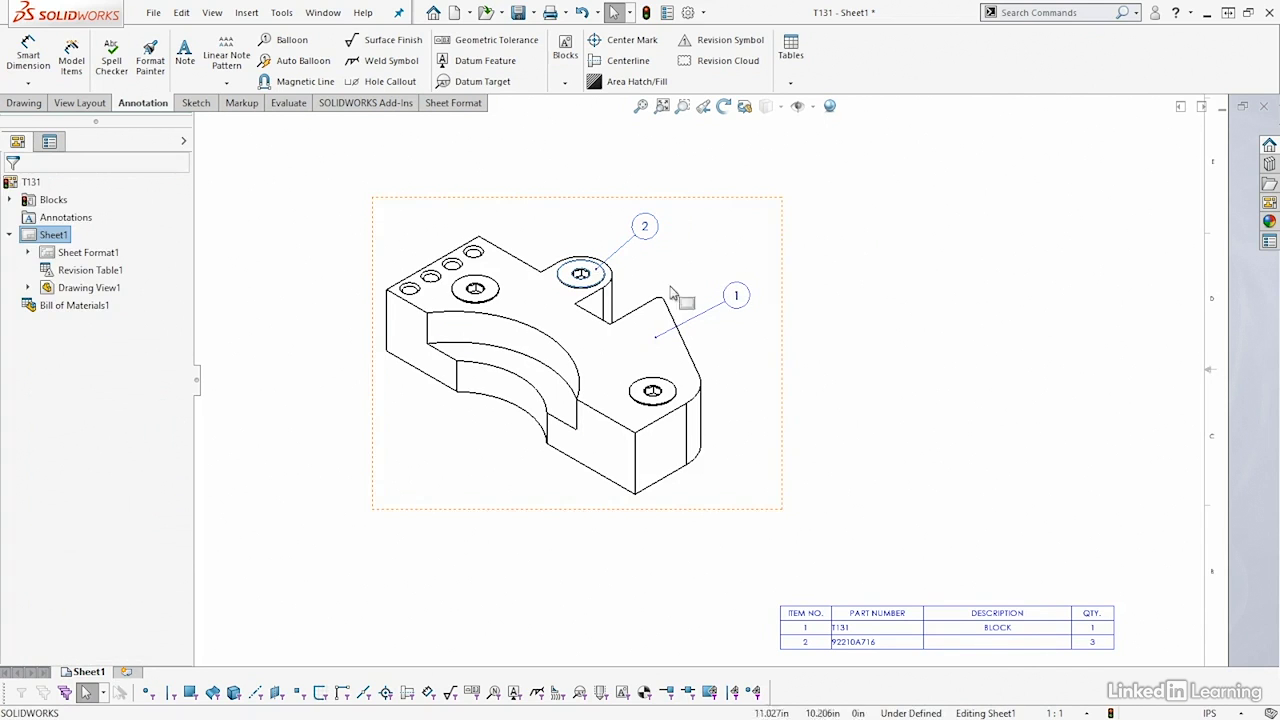
Step: Add a second leader from balloon 2 to the screw beside the row of four small holes
{"action": "scroll", "coordinate": [625, 300], "scroll_direction": "down", "scroll_amount": 4}
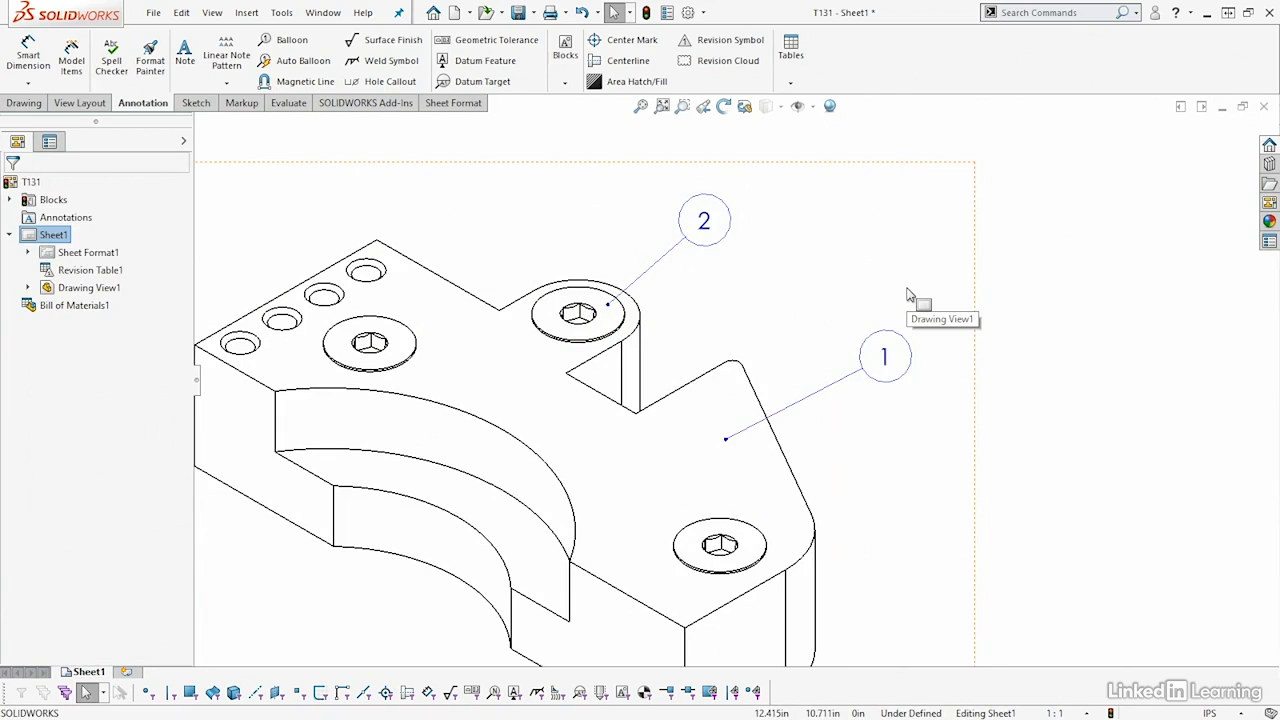
{"action": "left_click", "coordinate": [640, 281]}
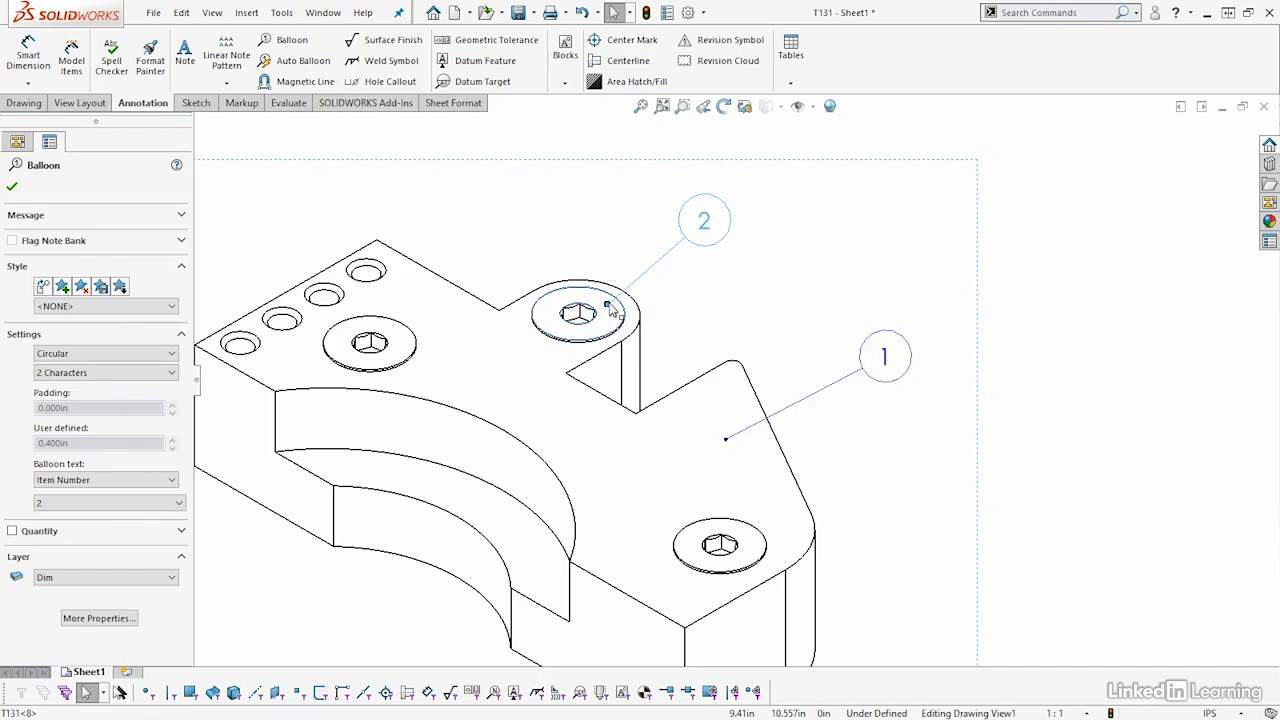
{"action": "left_click_drag", "start_coordinate": [608, 309], "coordinate": [386, 328], "text": "ctrl"}
{"action": "key", "text": "Escape"}
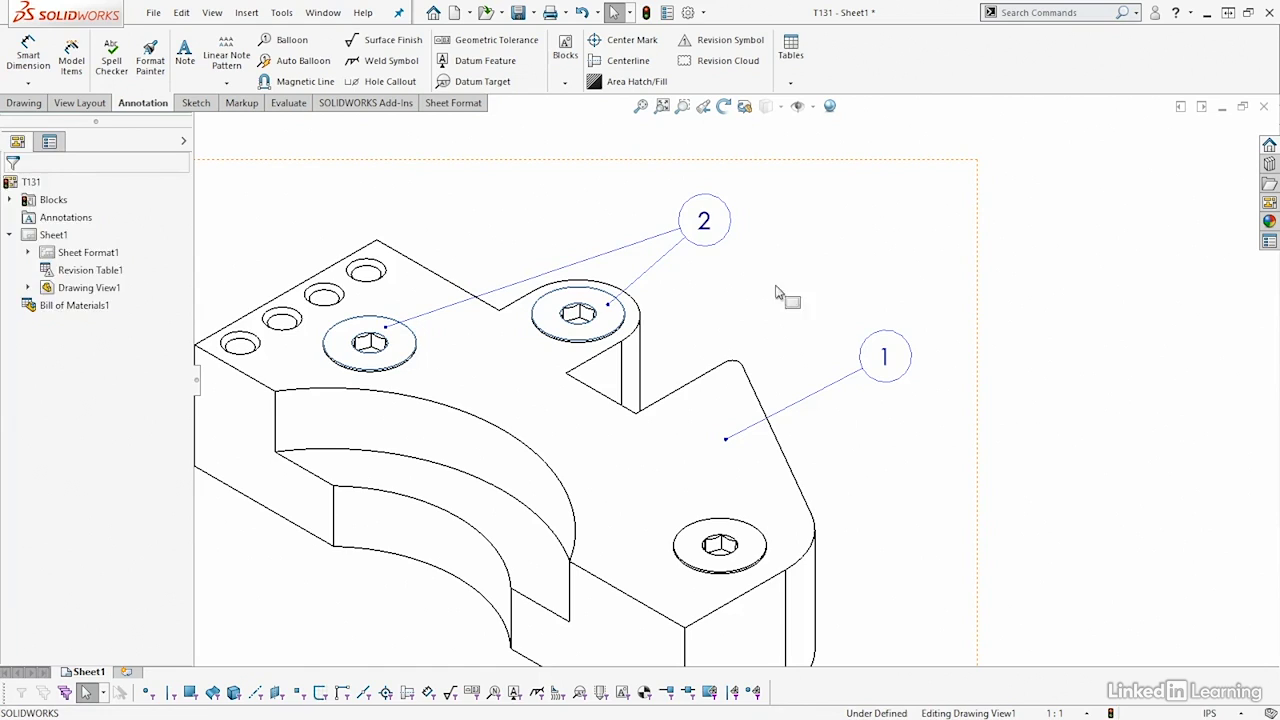
{"action": "left_click", "coordinate": [725, 285]}
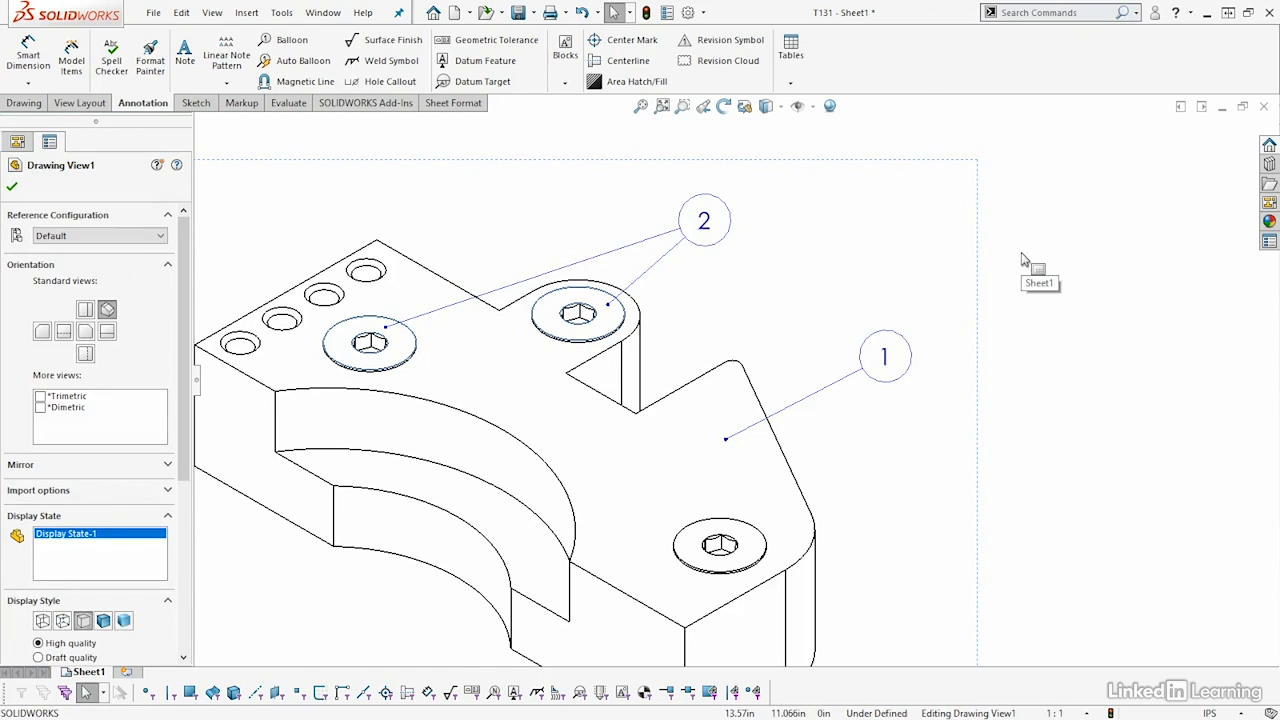
Step: Add a third leader from balloon 2 to the front screw and move the balloon slightly up and left
{"action": "left_click", "coordinate": [656, 272]}
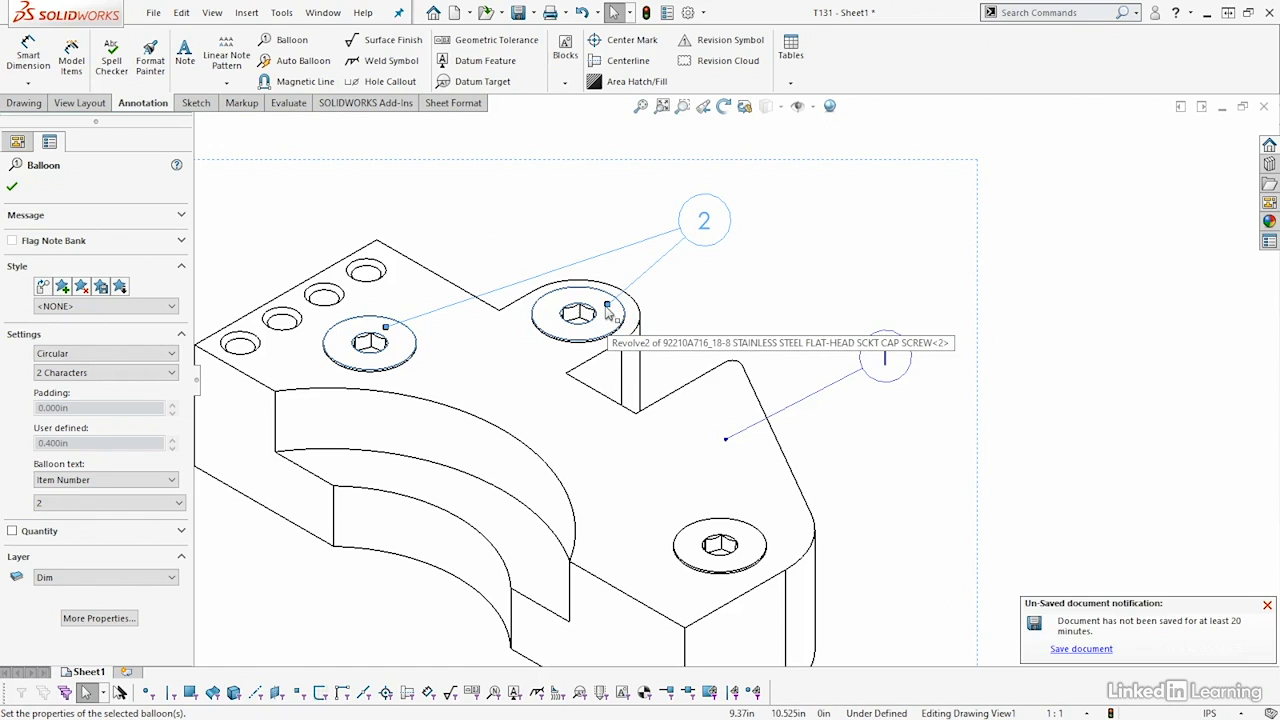
{"action": "left_click_drag", "start_coordinate": [607, 307], "coordinate": [693, 545], "text": "ctrl"}
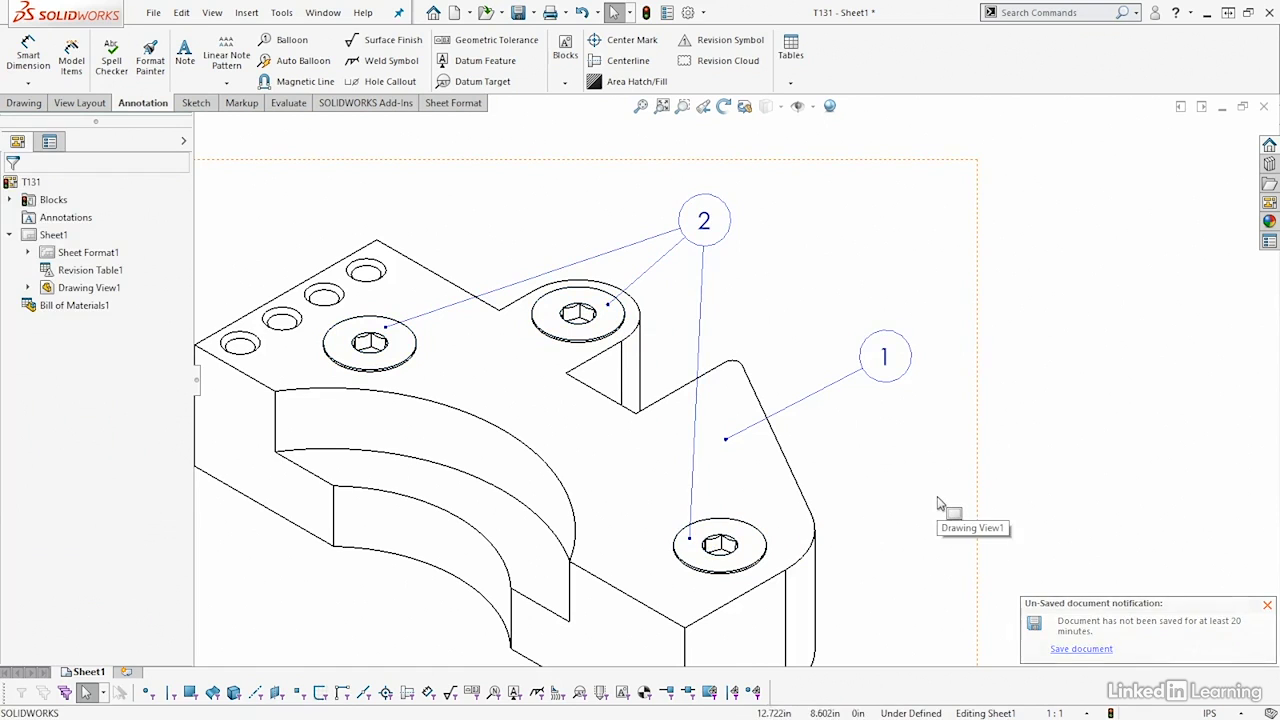
{"action": "left_click_drag", "start_coordinate": [708, 240], "coordinate": [670, 221]}
{"action": "left_click", "coordinate": [1063, 345]}
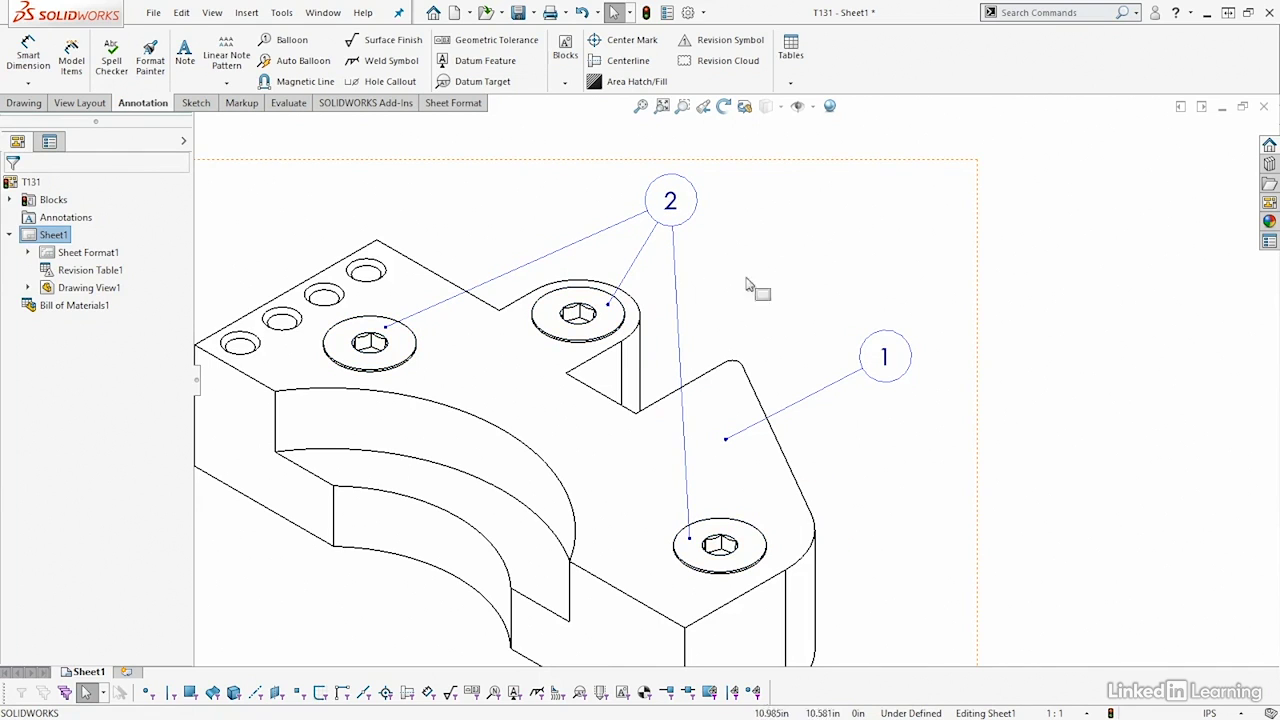
Step: Place a note reading "note" on the sheet, above and left of the block's four small holes
{"action": "key", "text": "f"}
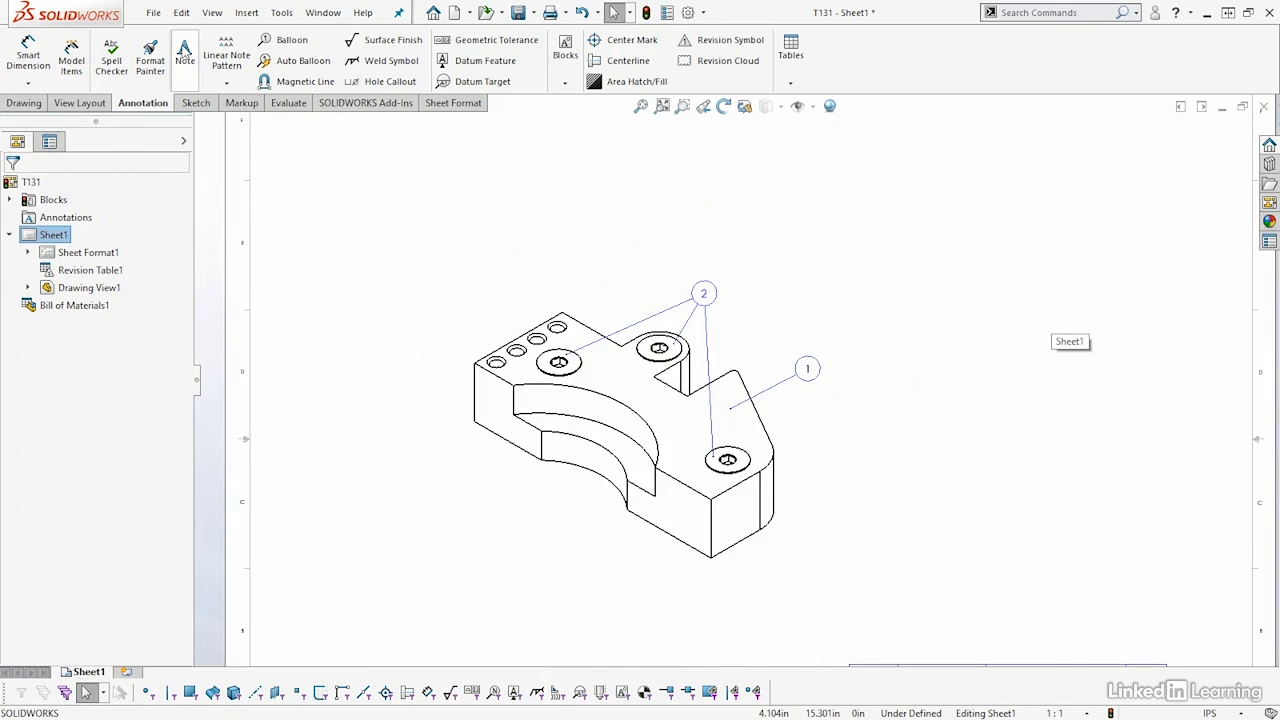
{"action": "left_click", "coordinate": [185, 52]}
{"action": "scroll", "coordinate": [540, 375], "scroll_direction": "down", "scroll_amount": 2}
{"action": "scroll", "coordinate": [456, 354], "scroll_direction": "down", "scroll_amount": 2}
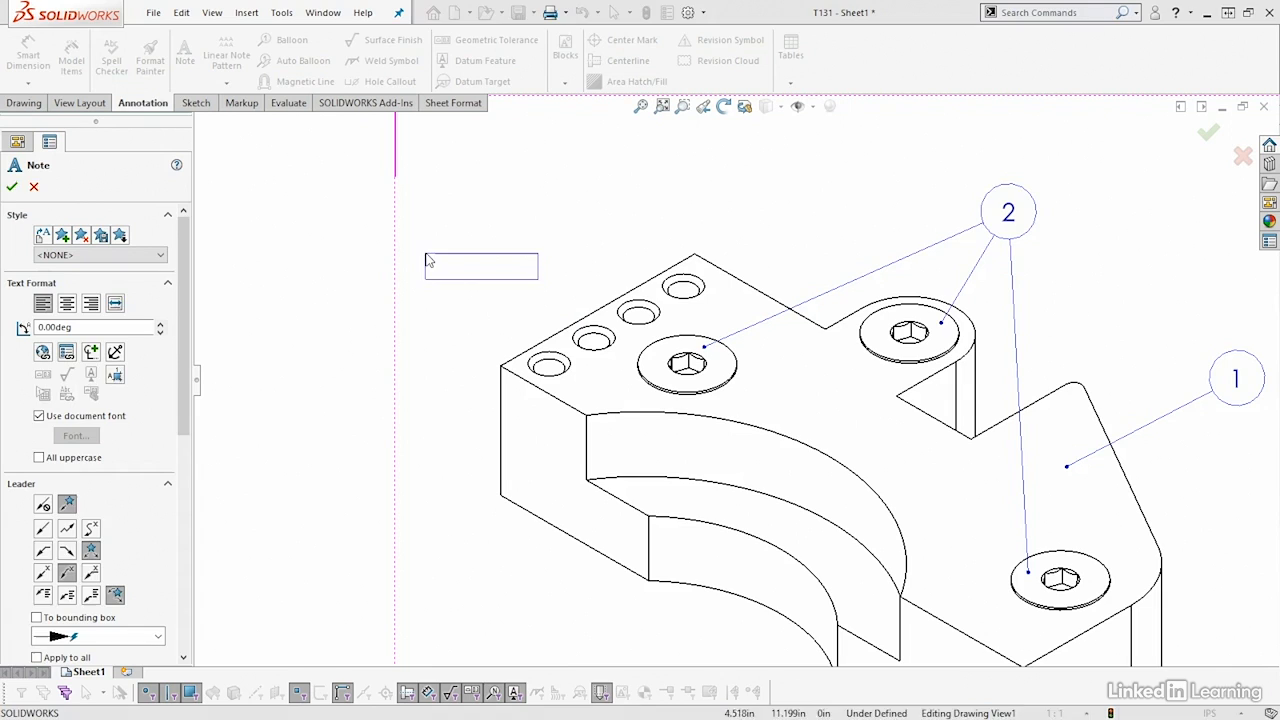
{"action": "left_click", "coordinate": [460, 265]}
{"action": "type", "text": "note"}
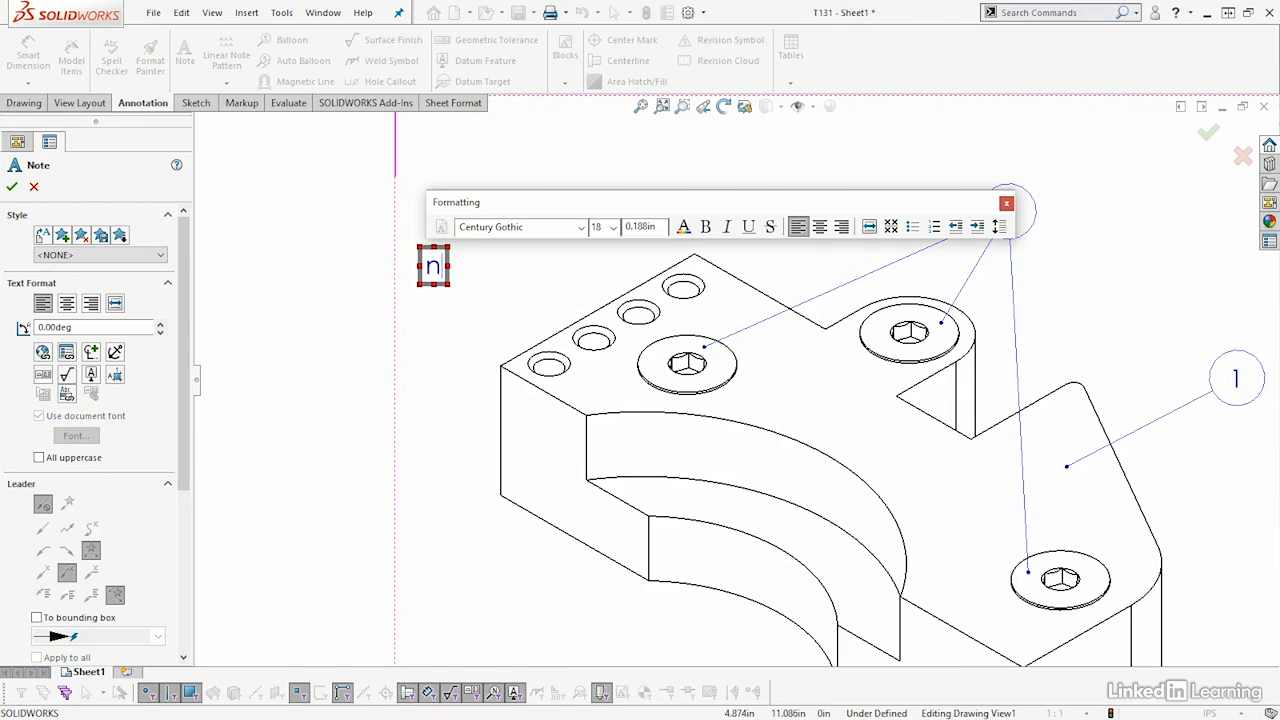
{"action": "left_click", "coordinate": [297, 397]}
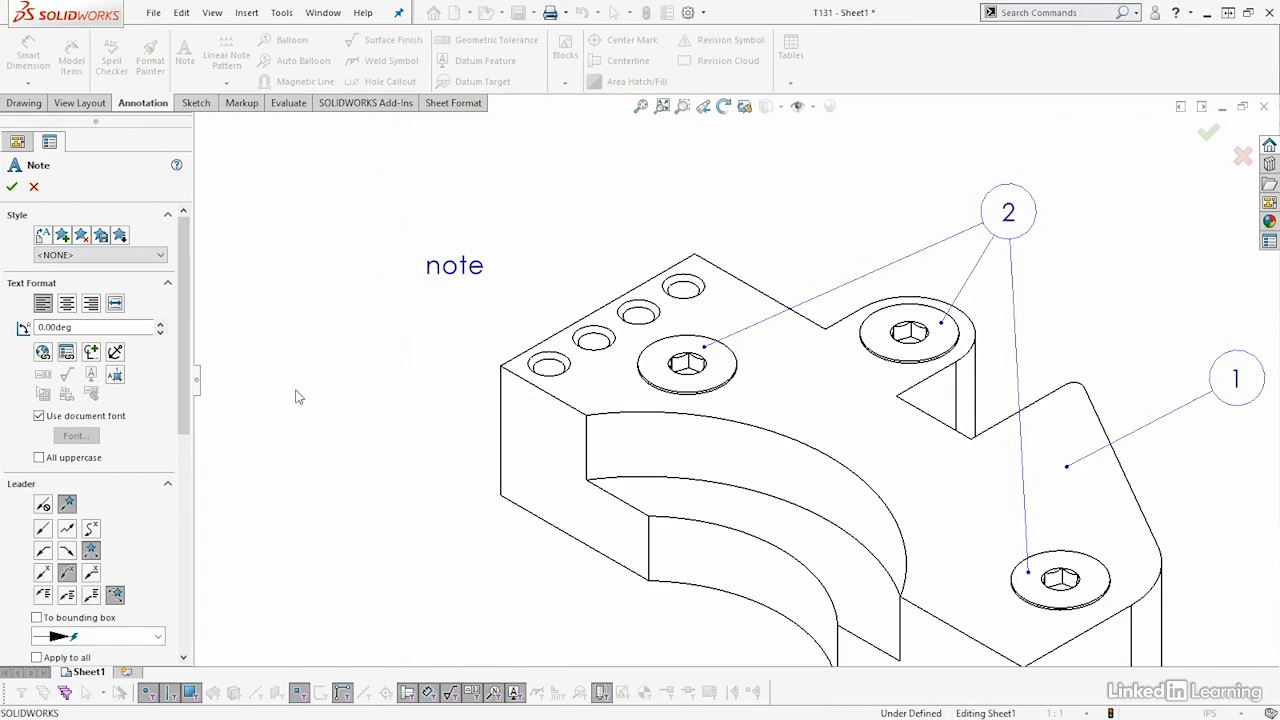
{"action": "key", "text": "Escape"}
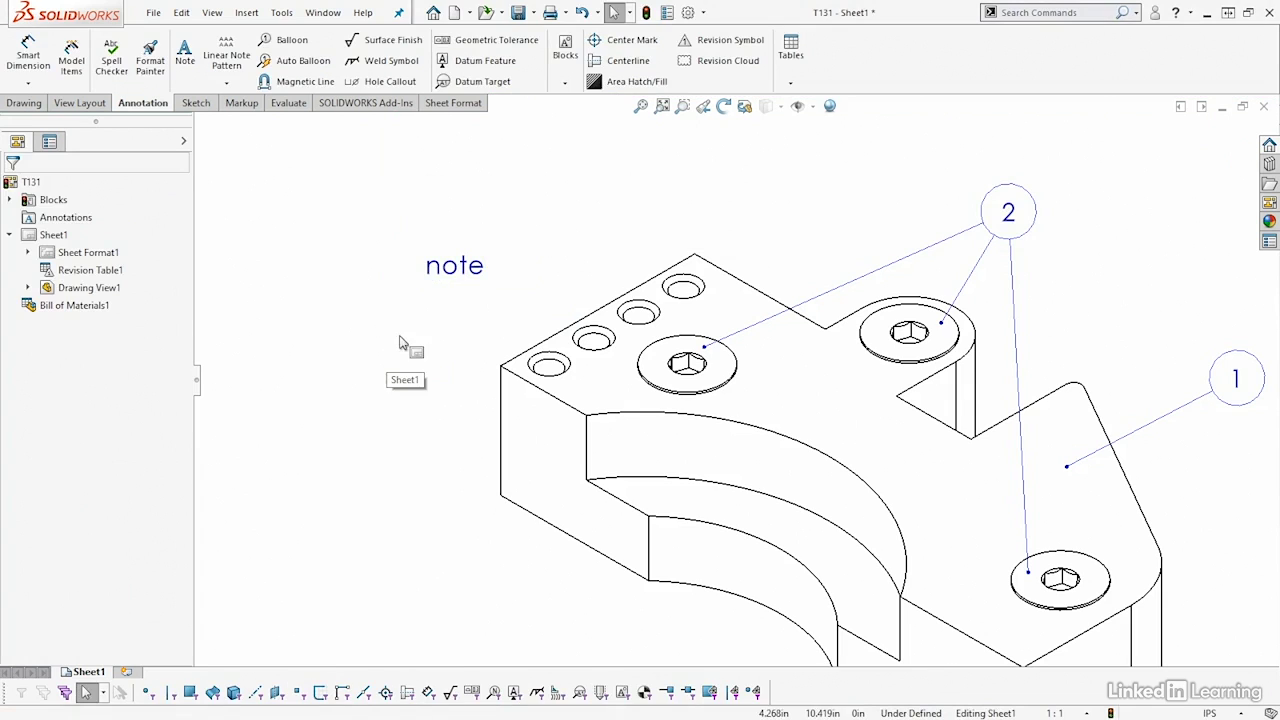
Step: Give the note a spline leader and move its text farther up and left from the block
{"action": "left_click", "coordinate": [450, 277]}
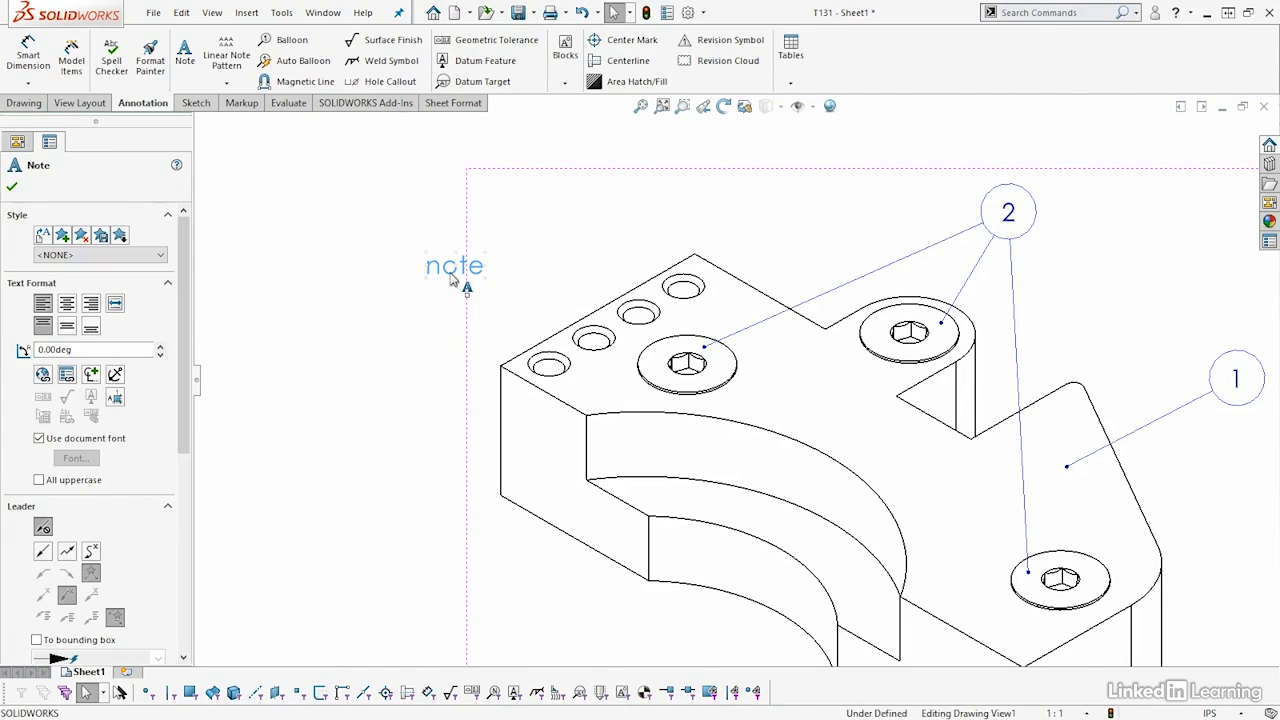
{"action": "scroll", "coordinate": [190, 510], "scroll_direction": "down", "scroll_amount": 3}
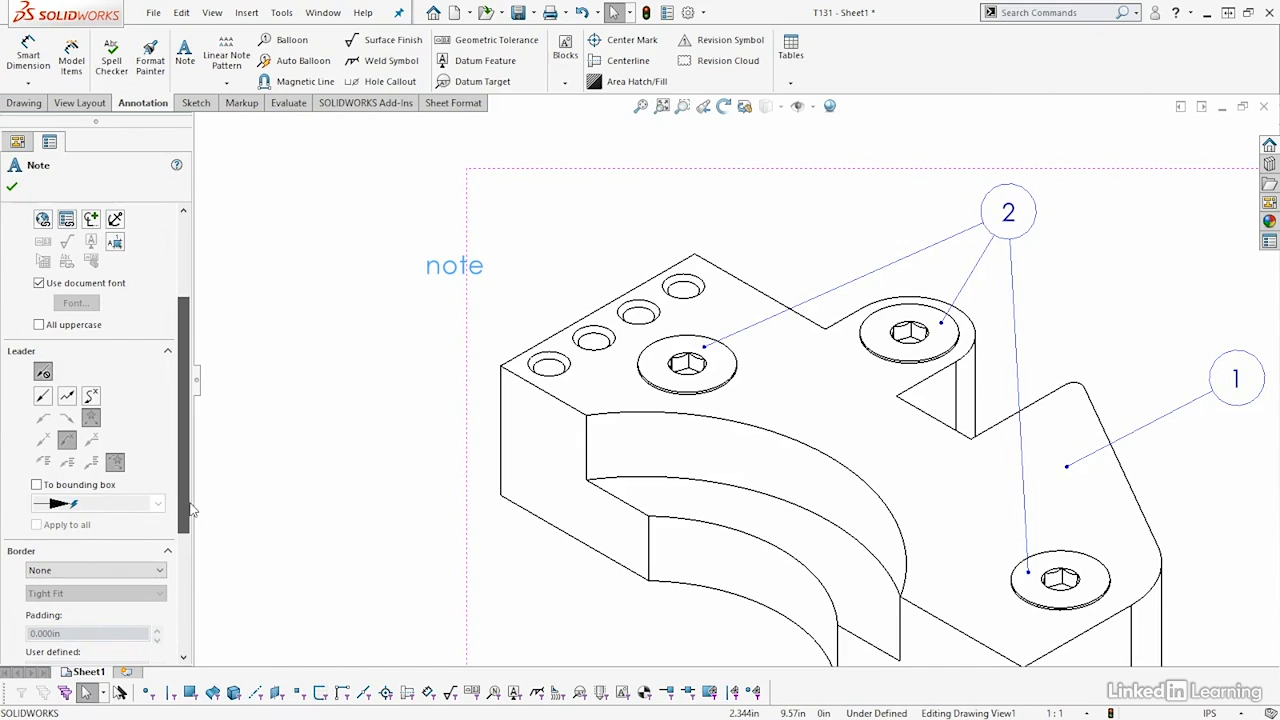
{"action": "left_click", "coordinate": [67, 397]}
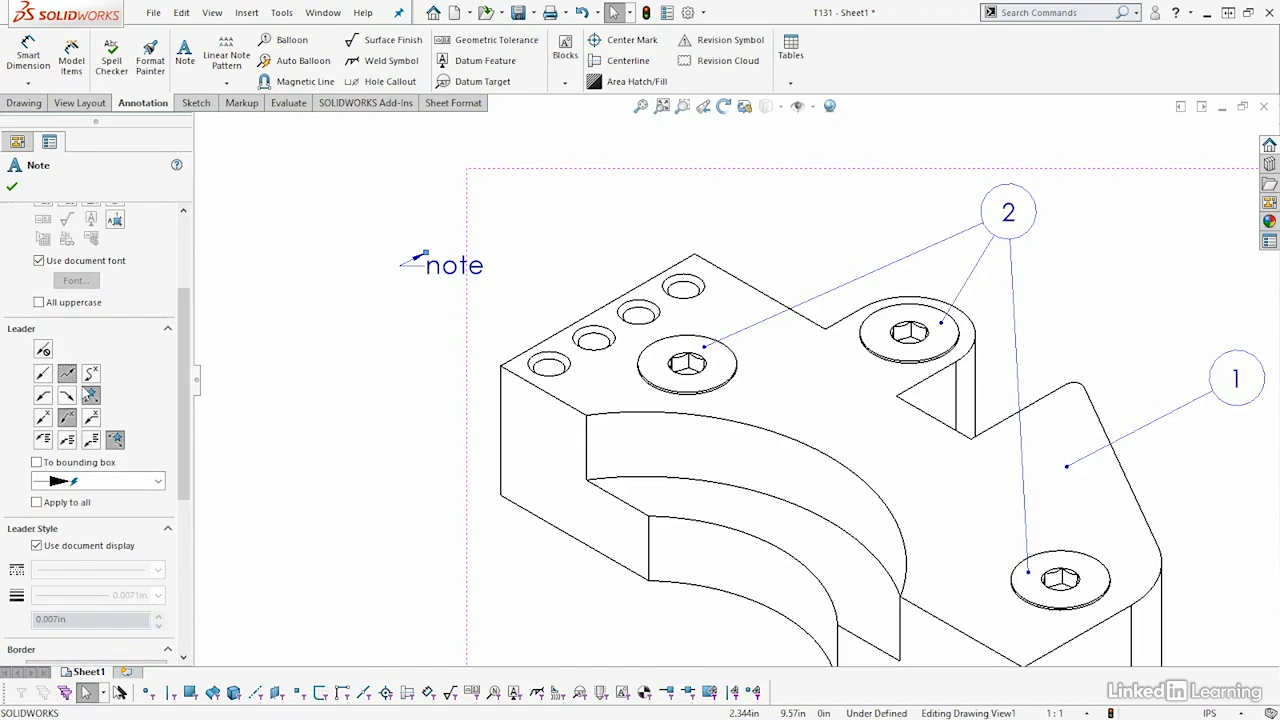
{"action": "left_click", "coordinate": [92, 374]}
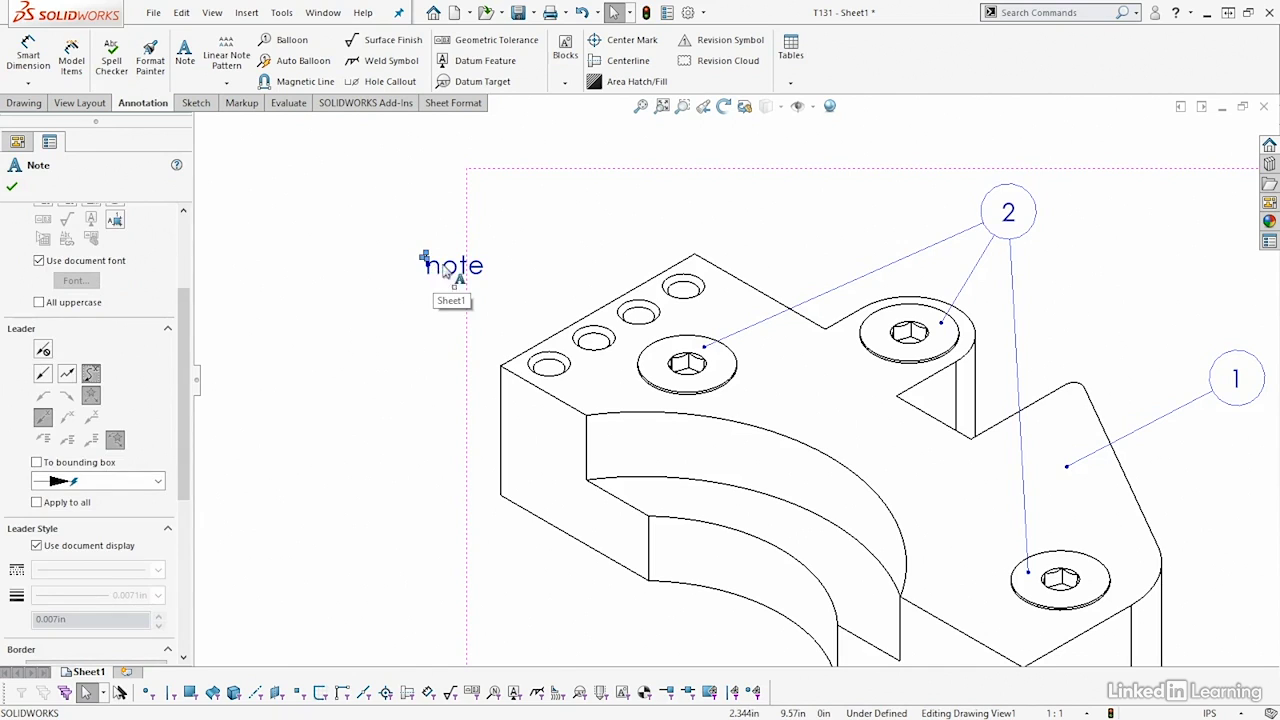
{"action": "left_click_drag", "start_coordinate": [447, 270], "coordinate": [266, 152]}
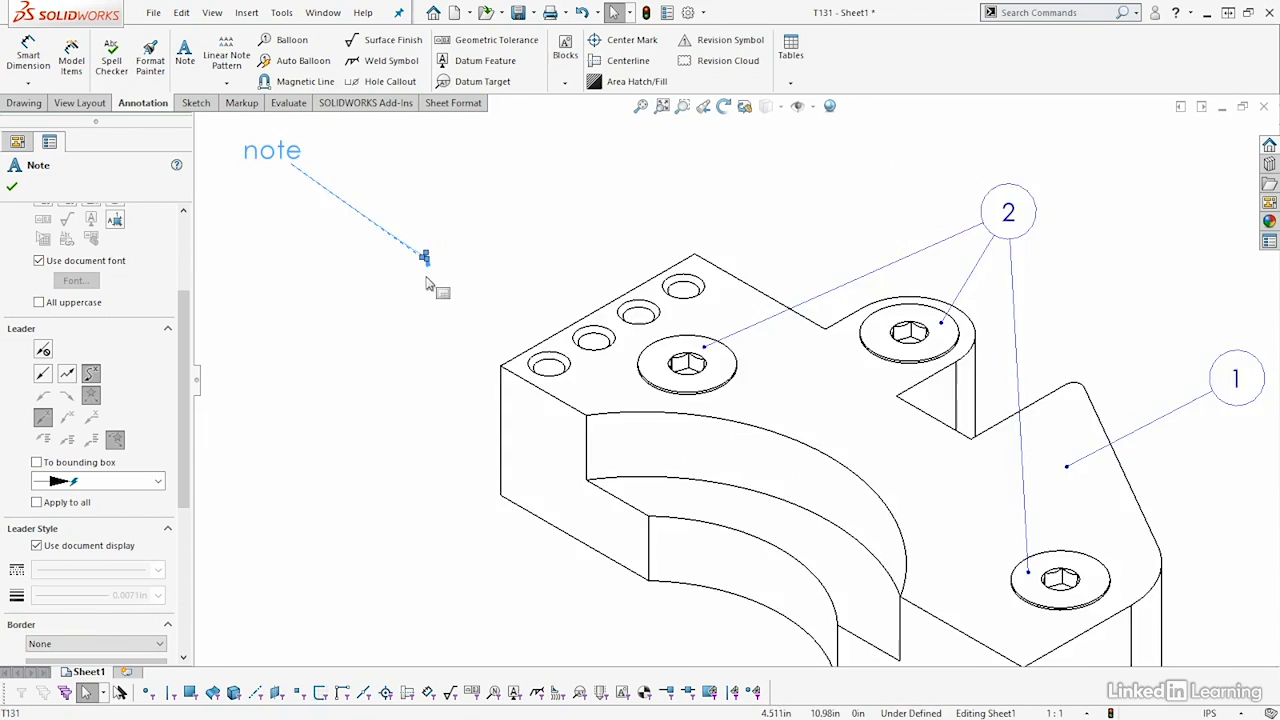
Step: Attach the note's leader arrow to the edge of the small hole nearest the block's left corner
{"action": "scroll", "coordinate": [428, 284], "scroll_direction": "down", "scroll_amount": 5}
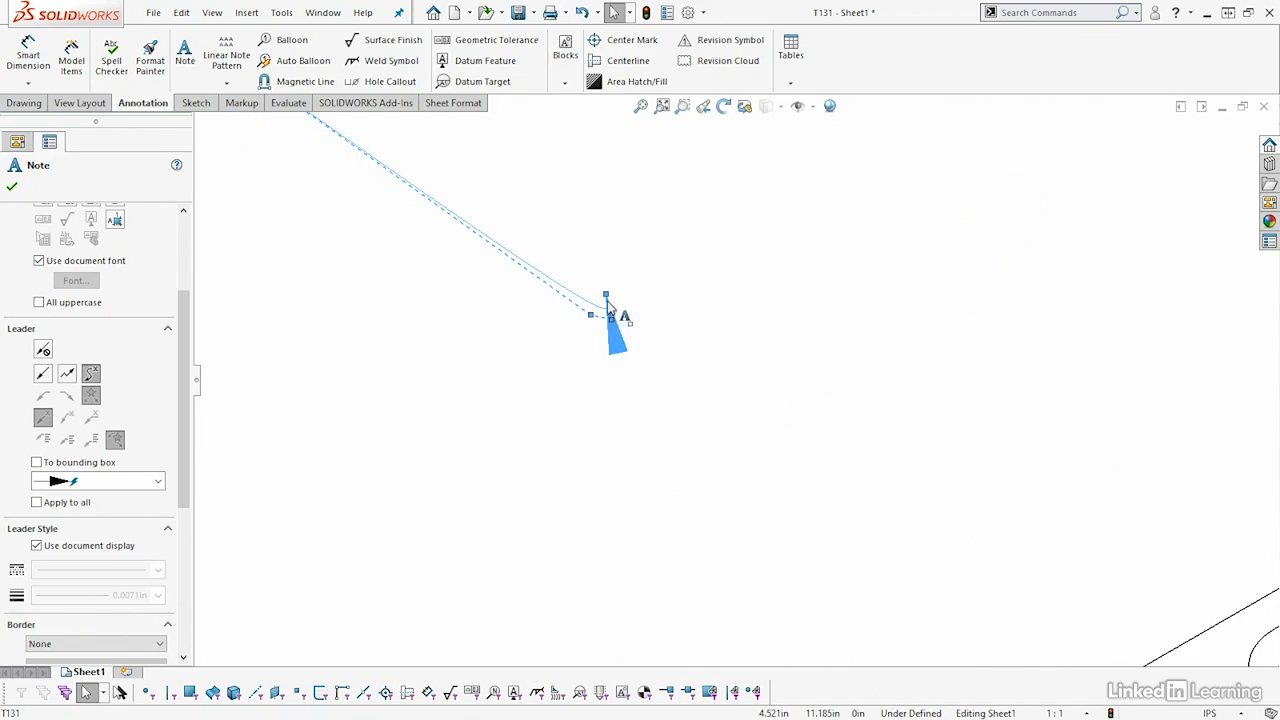
{"action": "left_click_drag", "start_coordinate": [609, 303], "coordinate": [1157, 471]}
{"action": "scroll", "coordinate": [1088, 533], "scroll_direction": "up", "scroll_amount": 3}
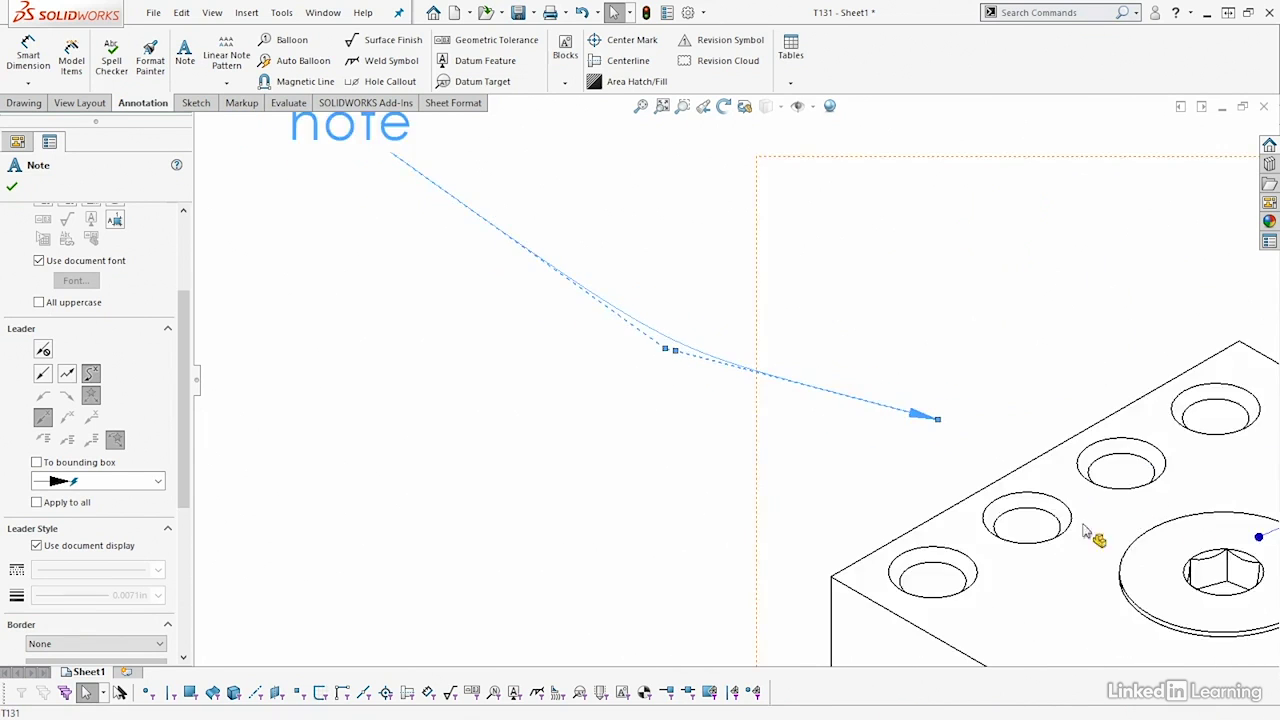
{"action": "scroll", "coordinate": [900, 460], "scroll_direction": "up", "scroll_amount": 3}
{"action": "scroll", "coordinate": [865, 445], "scroll_direction": "down", "scroll_amount": 3}
{"action": "left_click_drag", "start_coordinate": [784, 360], "coordinate": [757, 470]}
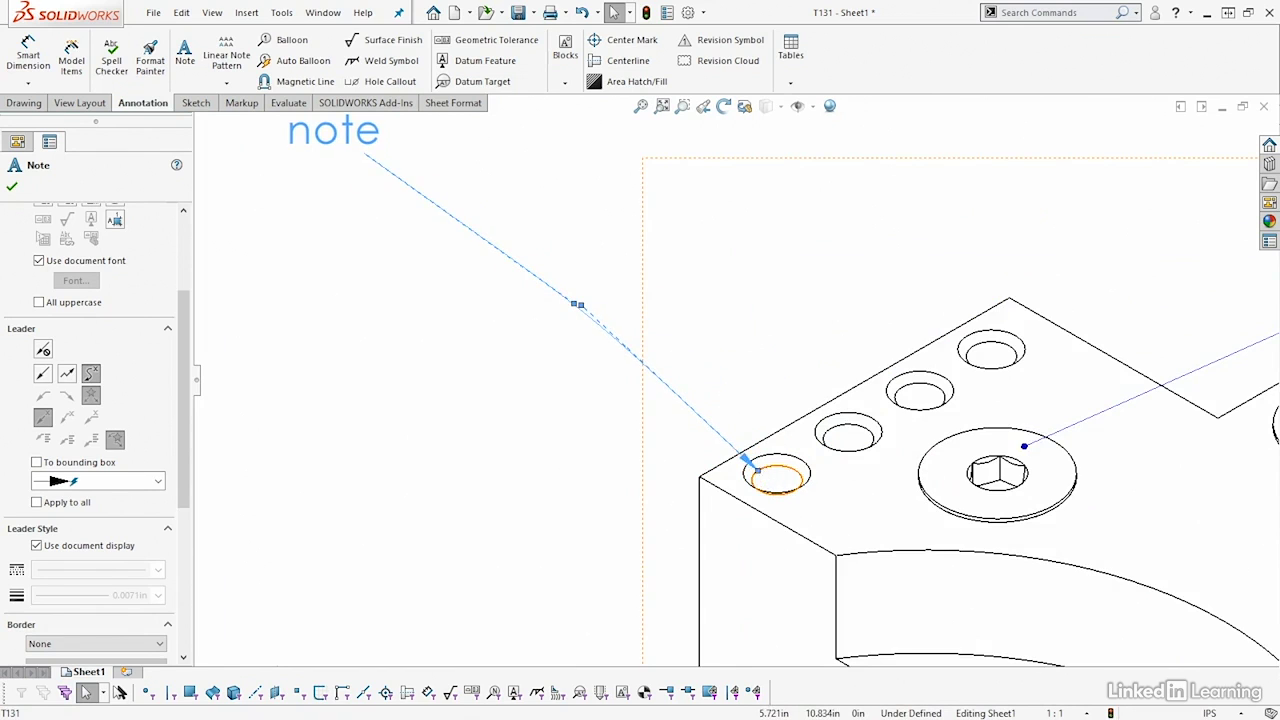
Step: Move the note text closer above the block and reshape its spline leader into an S-curve using the two control points
{"action": "left_click_drag", "start_coordinate": [586, 320], "coordinate": [735, 272]}
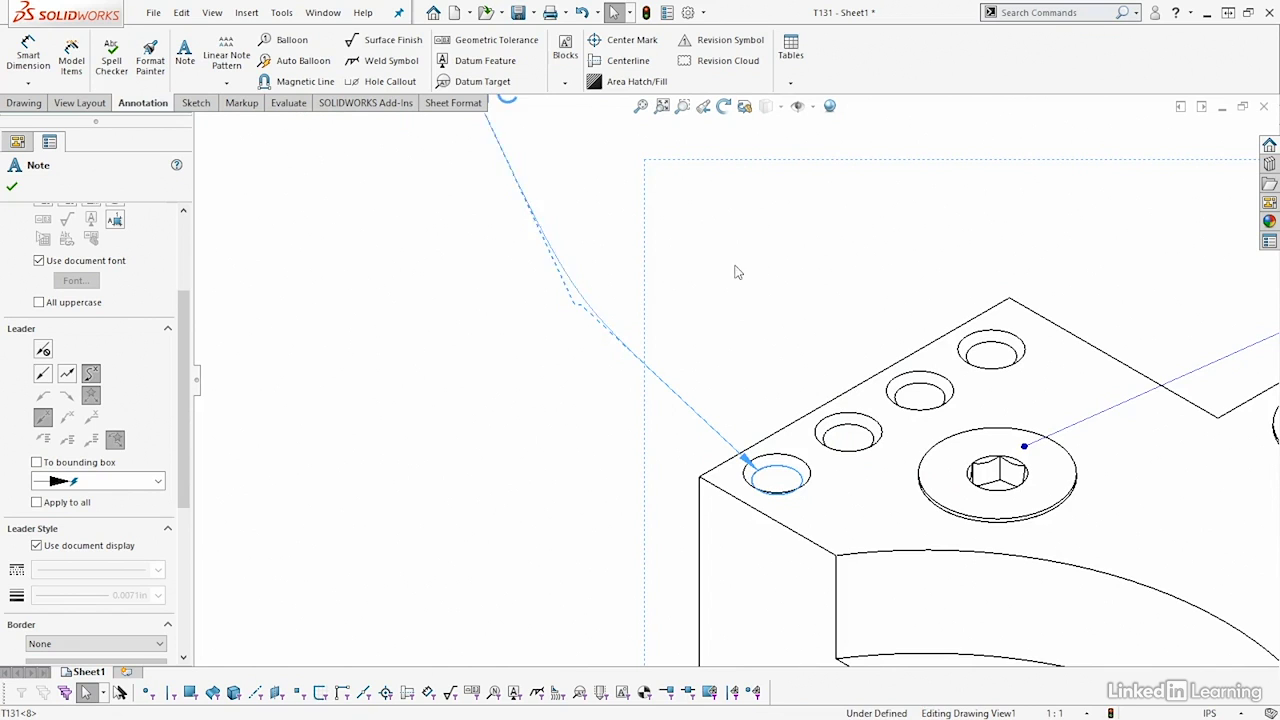
{"action": "left_click_drag", "start_coordinate": [580, 312], "coordinate": [312, 341]}
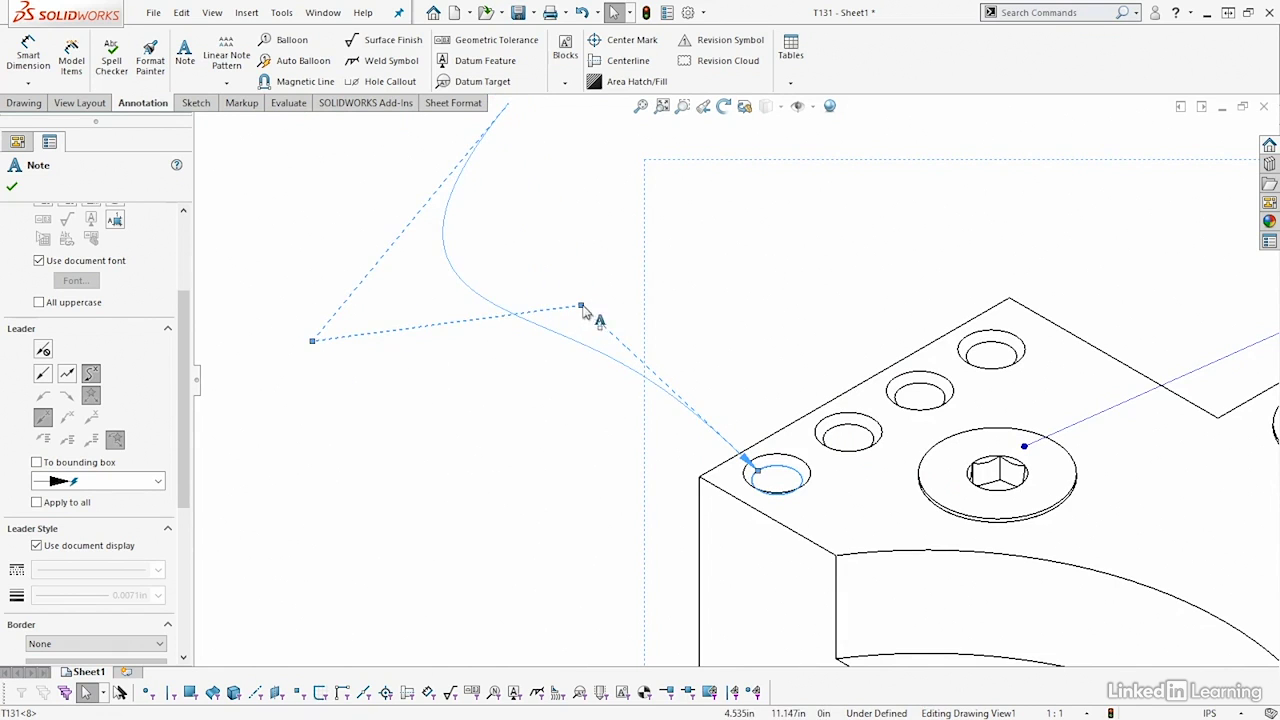
{"action": "mouse_move", "coordinate": [583, 312]}
{"action": "left_mouse_down"}
{"action": "mouse_move", "coordinate": [682, 372]}
{"action": "mouse_move", "coordinate": [715, 340]}
{"action": "left_mouse_up"}
{"action": "scroll", "coordinate": [715, 340], "scroll_direction": "up", "scroll_amount": 3}
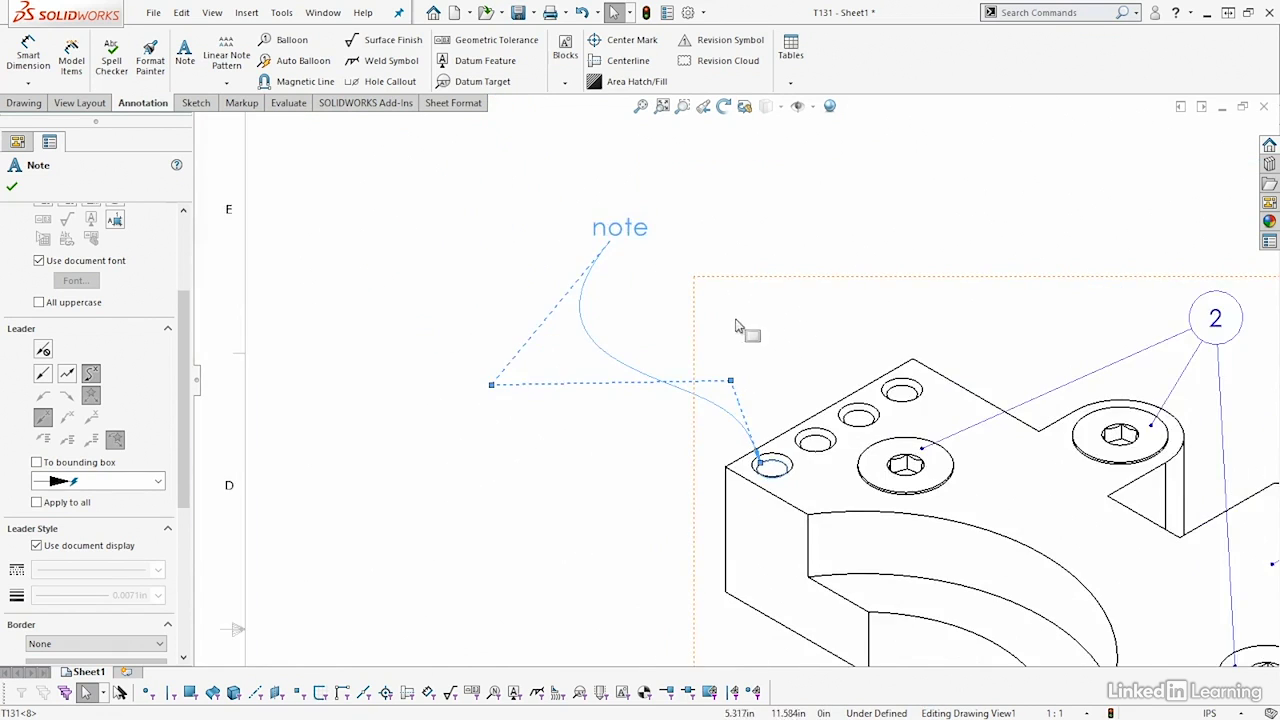
{"action": "scroll", "coordinate": [737, 326], "scroll_direction": "down", "scroll_amount": 2}
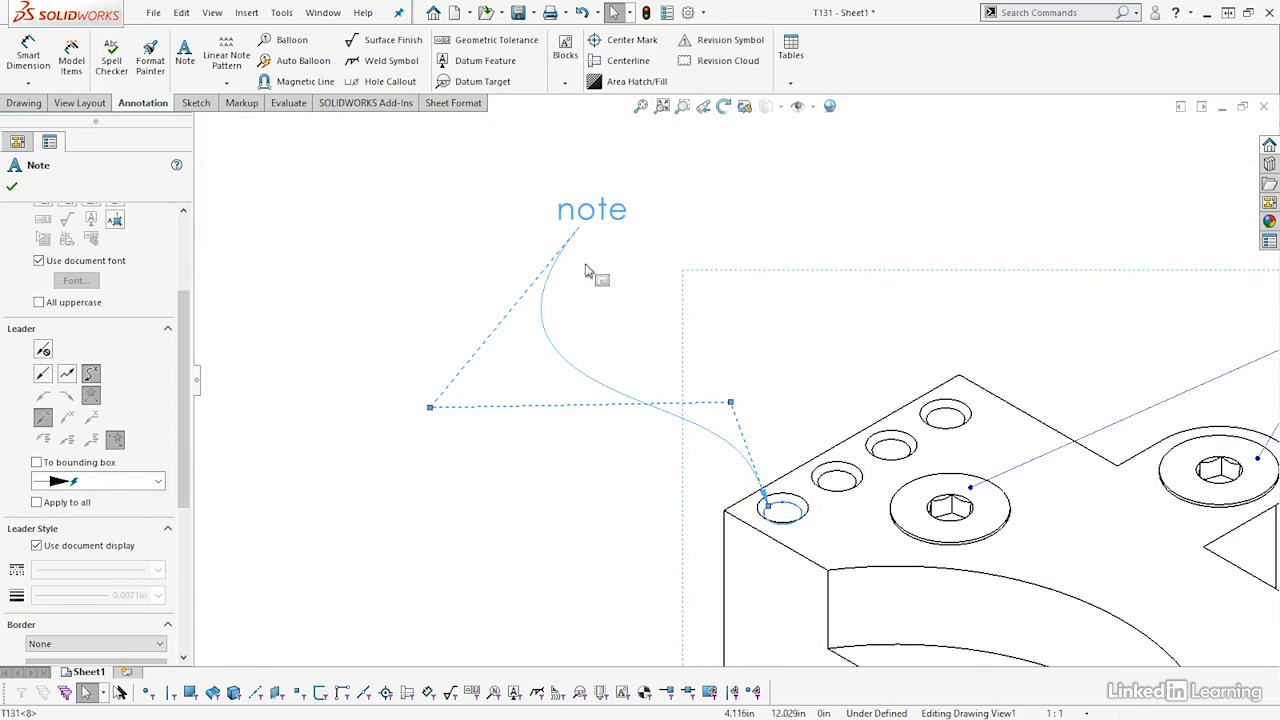
{"action": "left_click", "coordinate": [770, 350]}
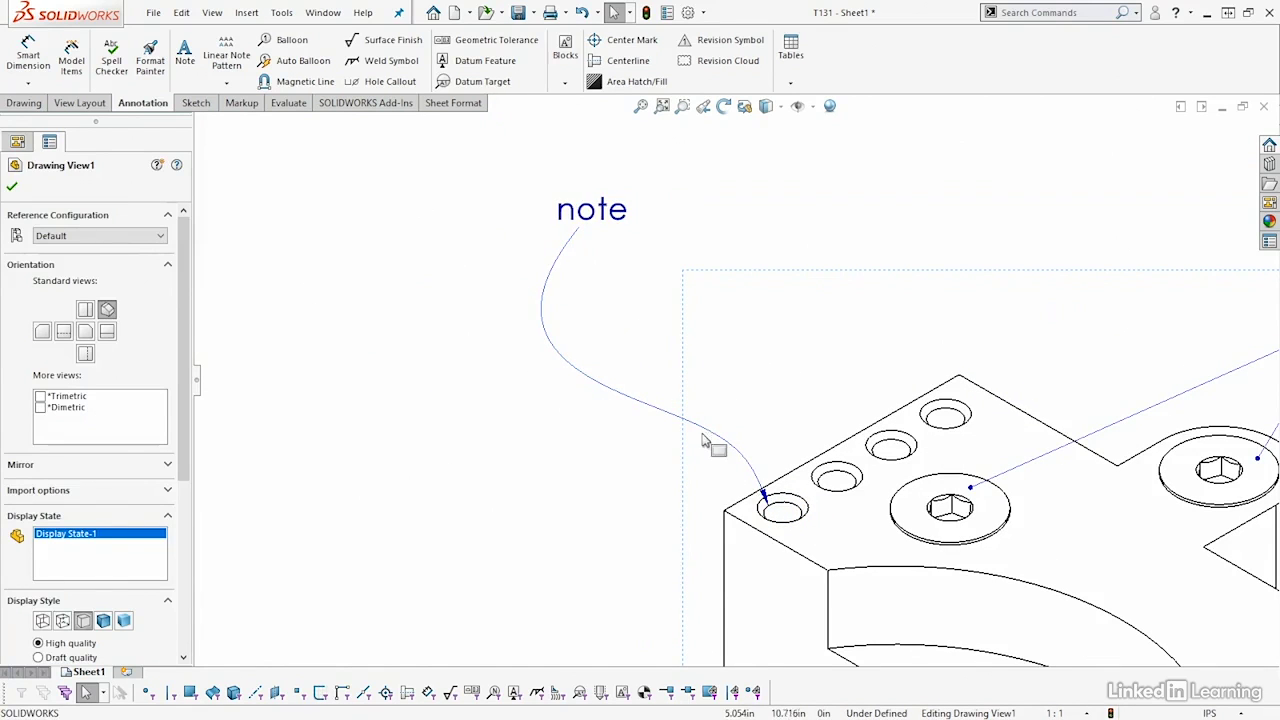
Step: Add a second spline leader to the note by copying its arrow onto the adjacent small hole, second from the block's left corner
{"action": "left_click", "coordinate": [766, 502]}
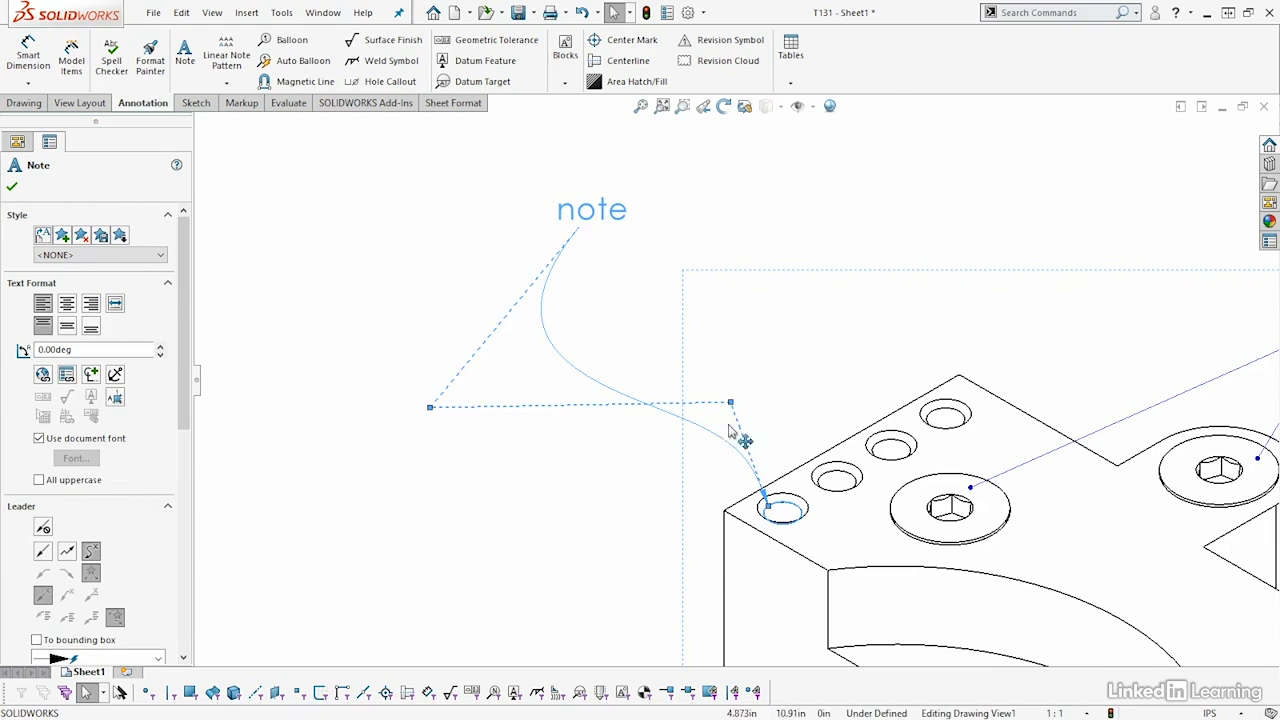
{"action": "left_click_drag", "start_coordinate": [768, 509], "coordinate": [830, 480], "text": "ctrl"}
{"action": "key", "text": "Escape"}
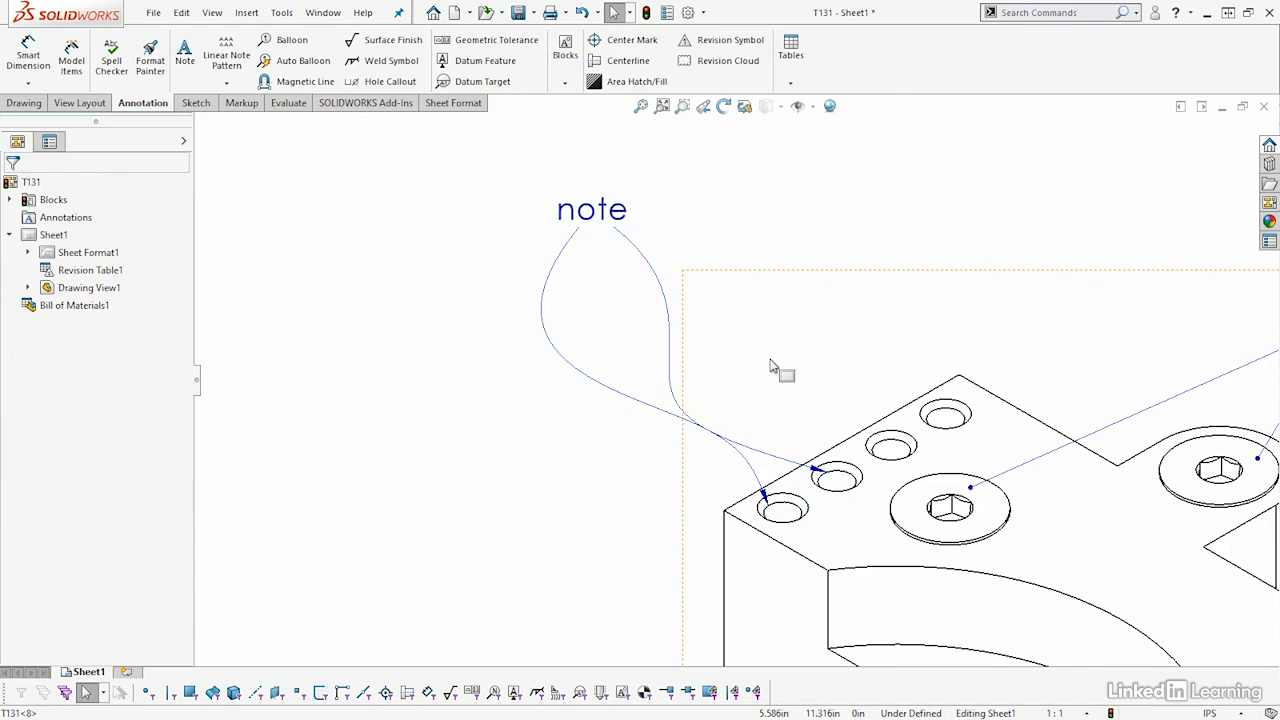
Step: Reshape the note's spline leaders with their control points so they run side by side without crossing, and shift the note text slightly up and left
{"action": "left_click", "coordinate": [669, 316]}
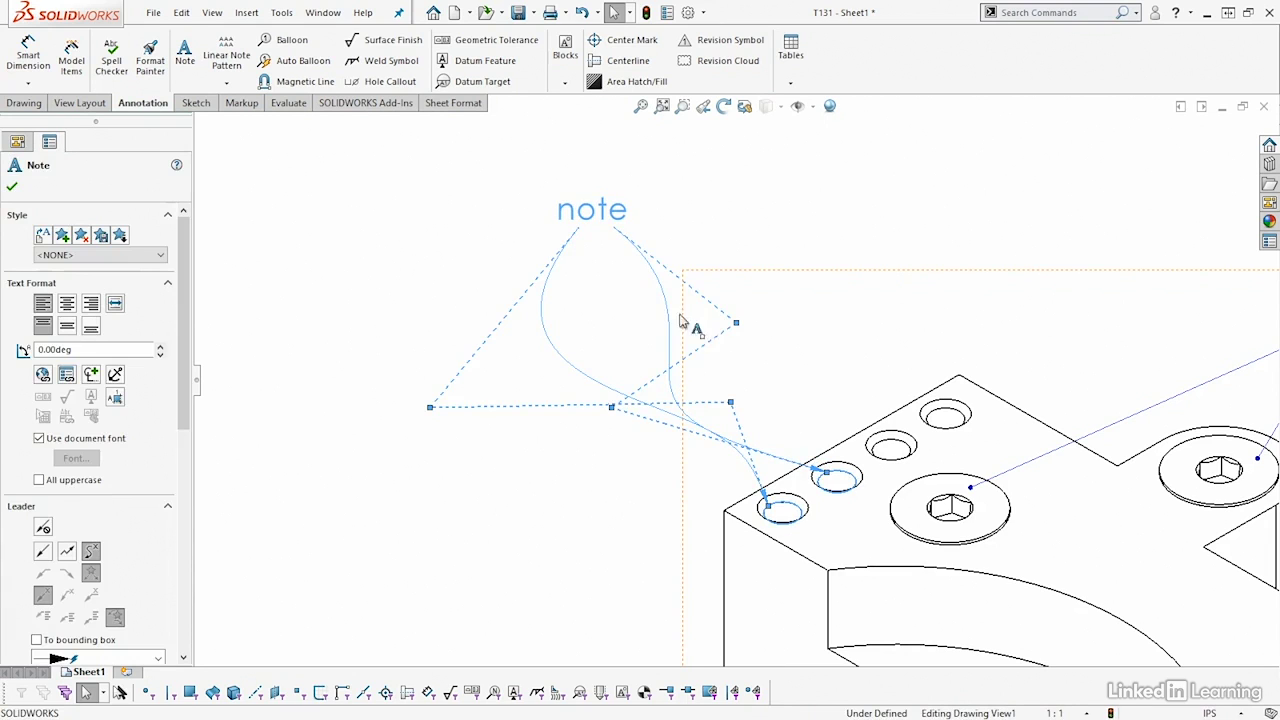
{"action": "left_click_drag", "start_coordinate": [736, 330], "coordinate": [716, 262]}
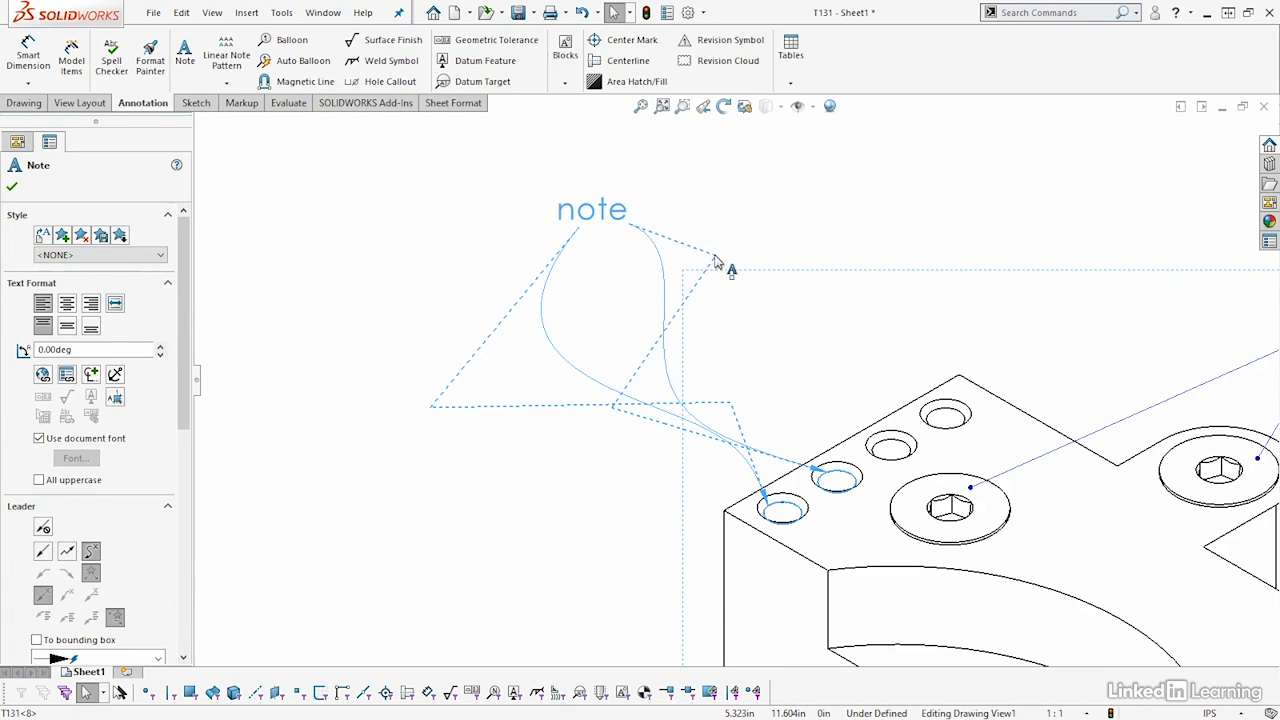
{"action": "left_click_drag", "start_coordinate": [612, 409], "coordinate": [718, 420]}
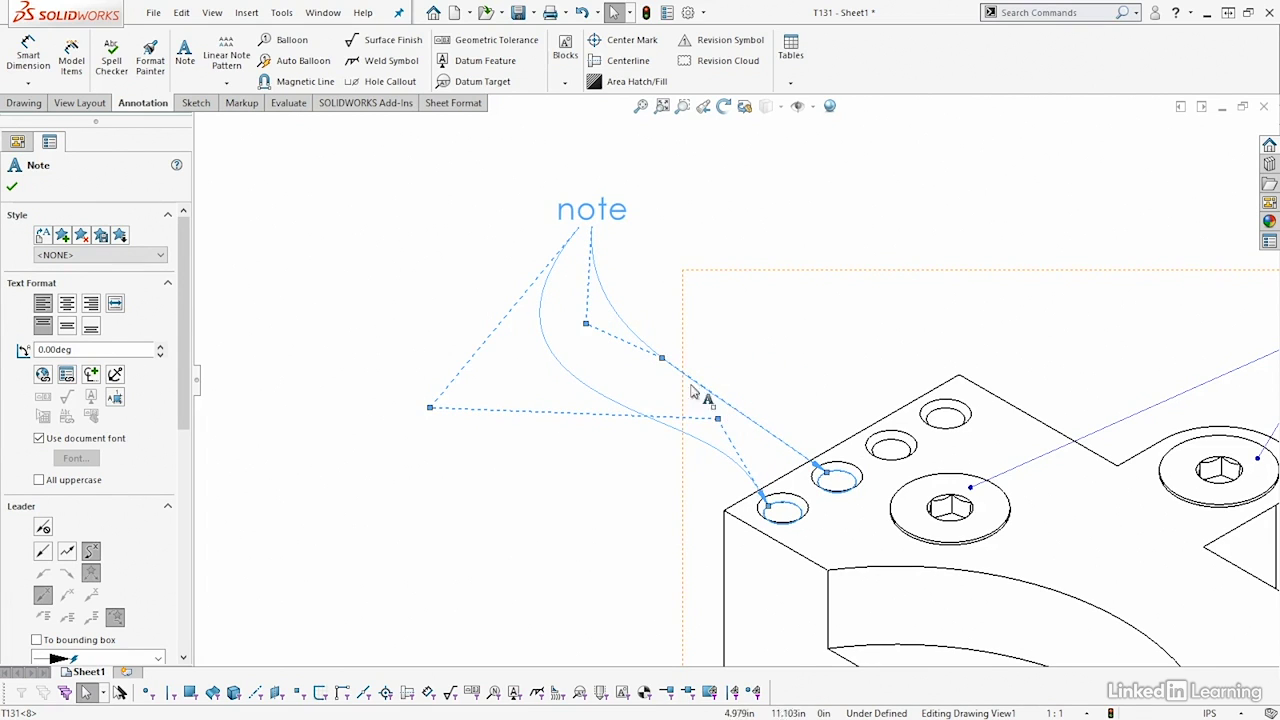
{"action": "mouse_move", "coordinate": [608, 220]}
{"action": "left_mouse_down"}
{"action": "mouse_move", "coordinate": [631, 220]}
{"action": "mouse_move", "coordinate": [520, 220]}
{"action": "mouse_move", "coordinate": [586, 223]}
{"action": "left_mouse_up"}
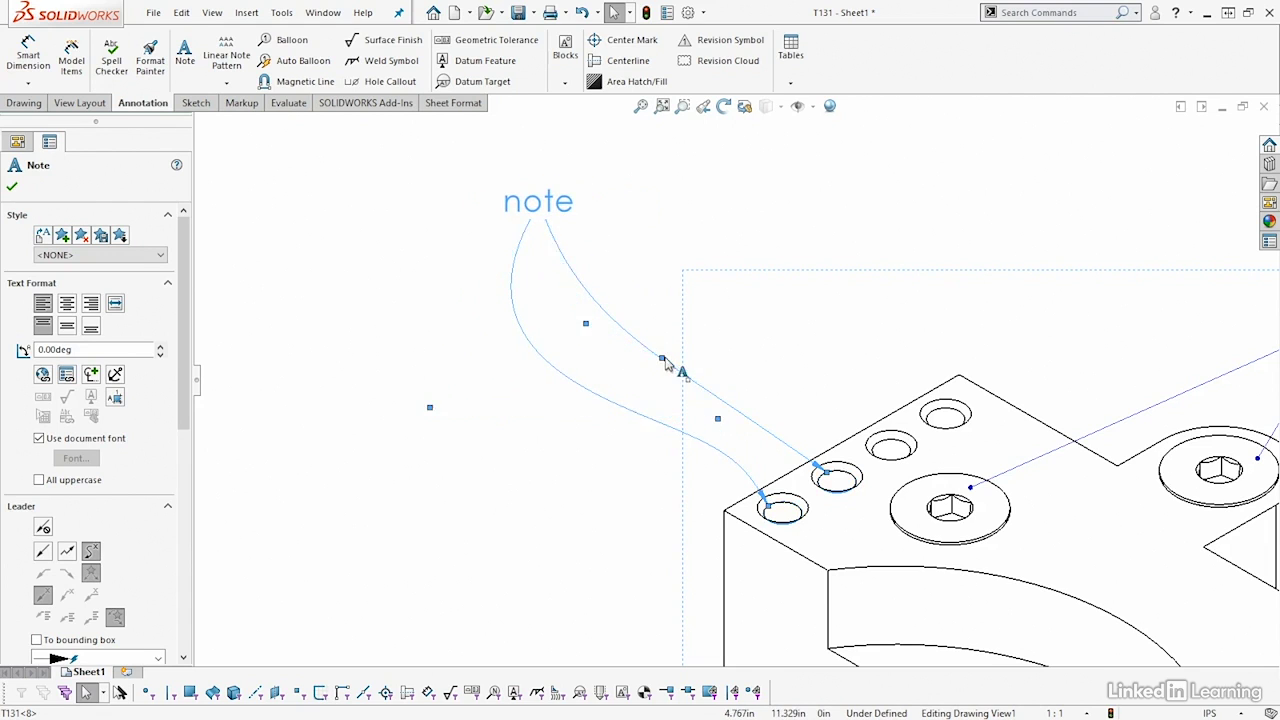
{"action": "left_click", "coordinate": [840, 296]}
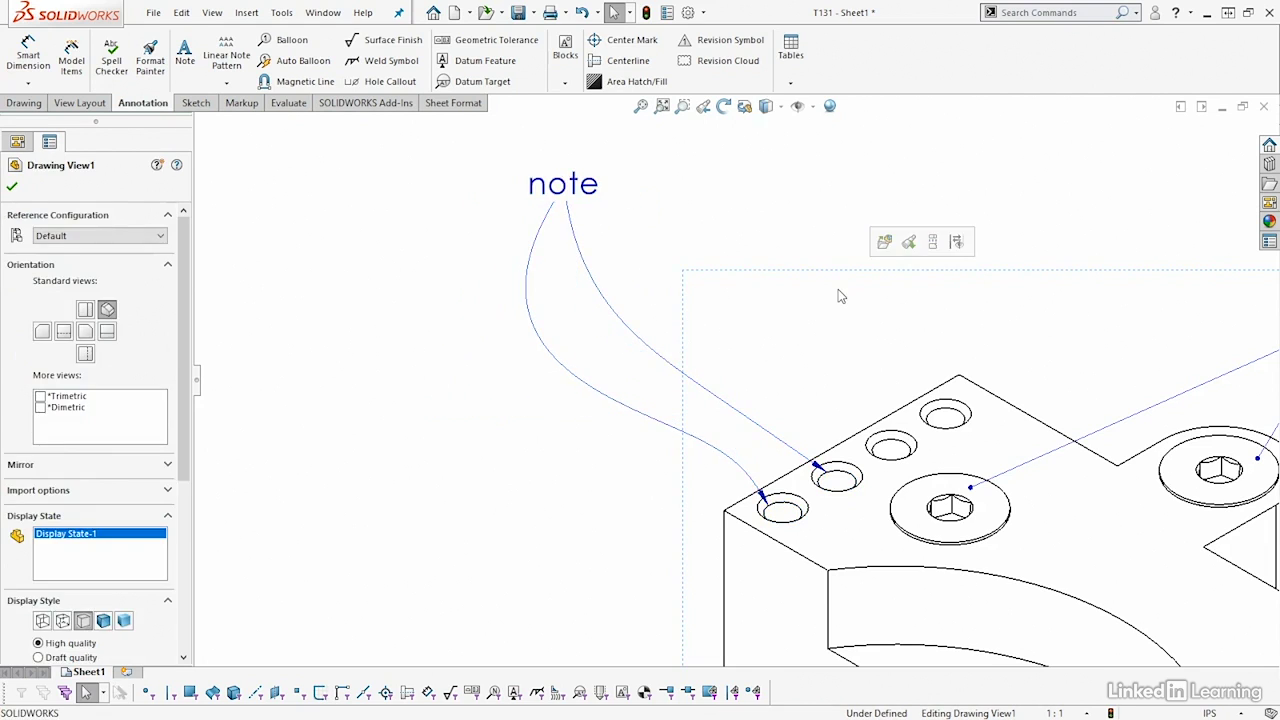